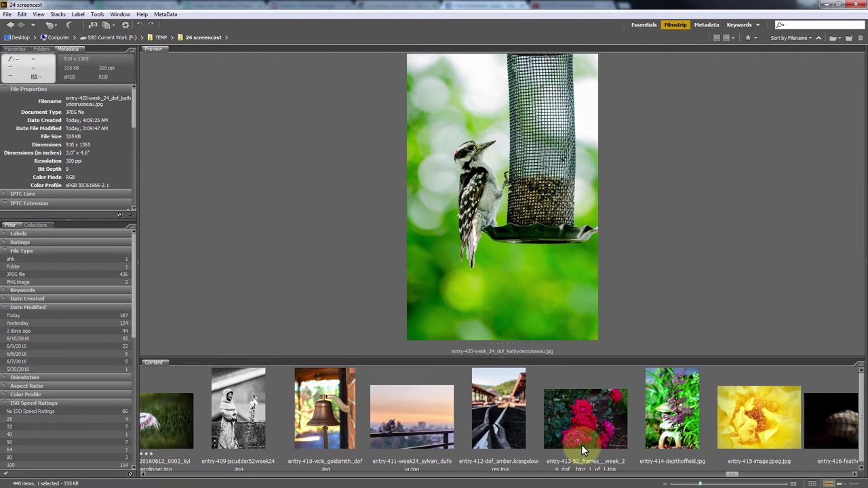
# Filter the folder's thumbnails to show only items rated 3 or more stars
pyautogui.scroll(10, 588, 438)
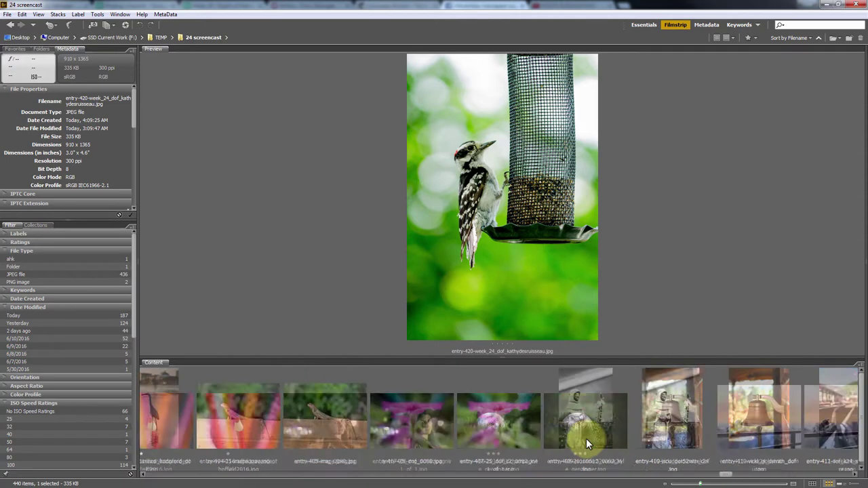
pyautogui.scroll(12, 587, 437)
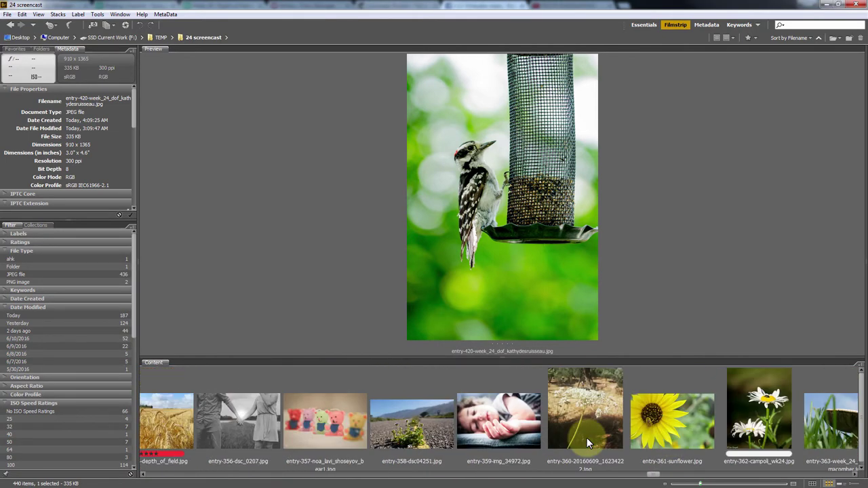
pyautogui.scroll(12, 587, 438)
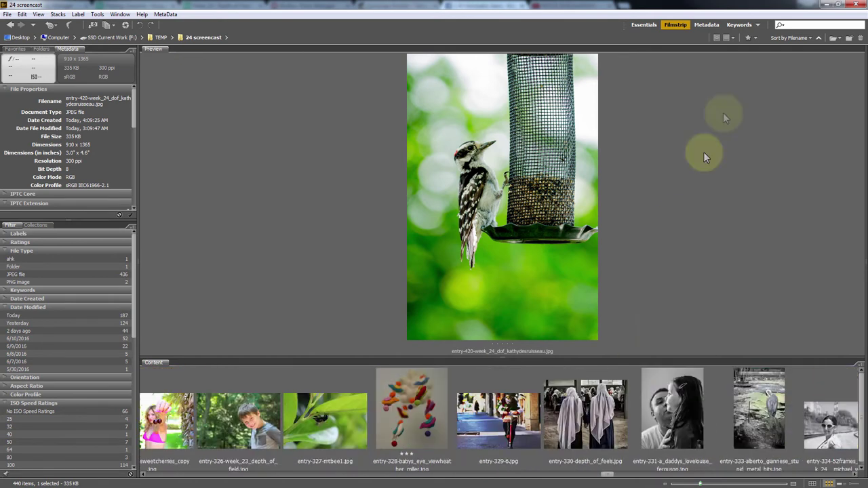
pyautogui.click(747, 38)
pyautogui.click(765, 103)
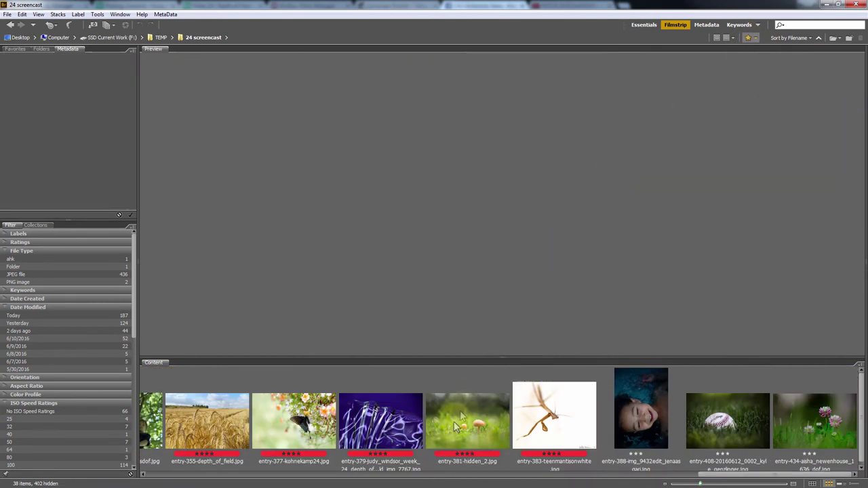
# Narrow the starred photos further to unlabeled items only
pyautogui.scroll(8, 448, 424)
pyautogui.click(747, 38)
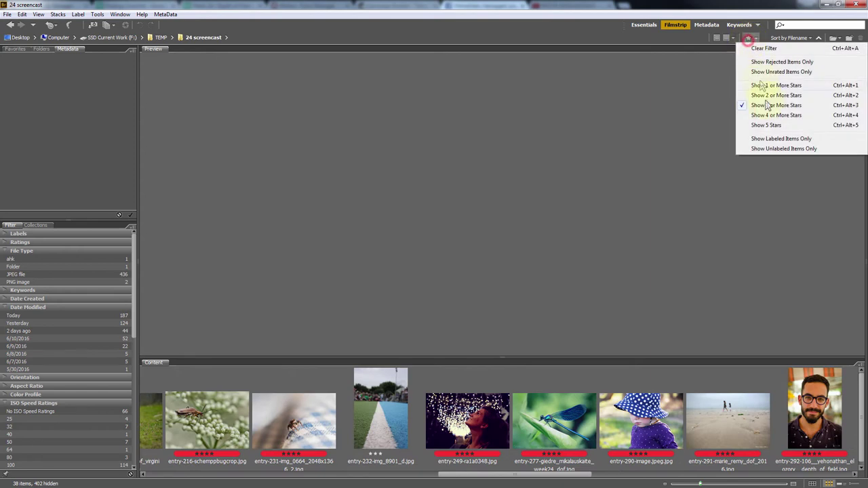
pyautogui.click(773, 149)
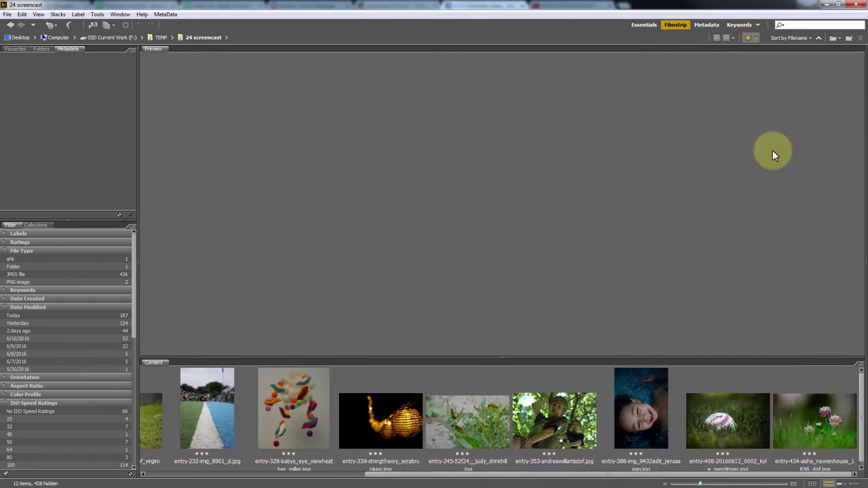
# Look through the filtered photos from start to end and preview the baseball photo
pyautogui.scroll(5, 439, 407)
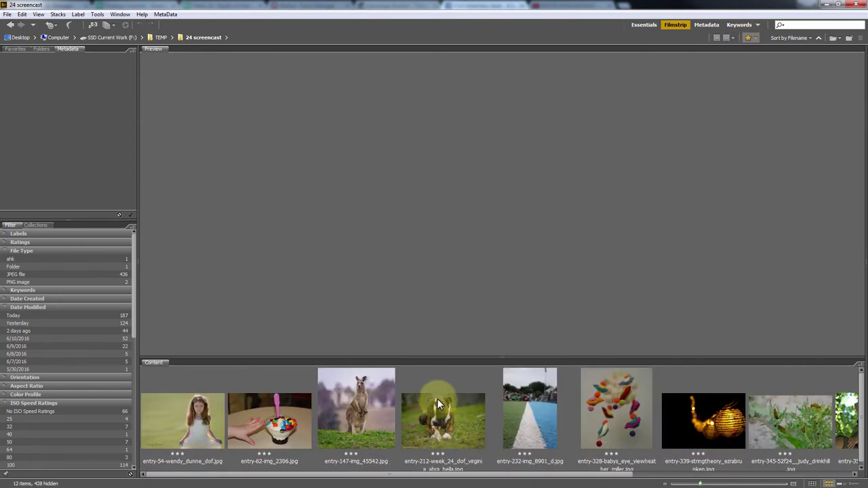
pyautogui.scroll(-4, 437, 400)
pyautogui.scroll(4, 428, 404)
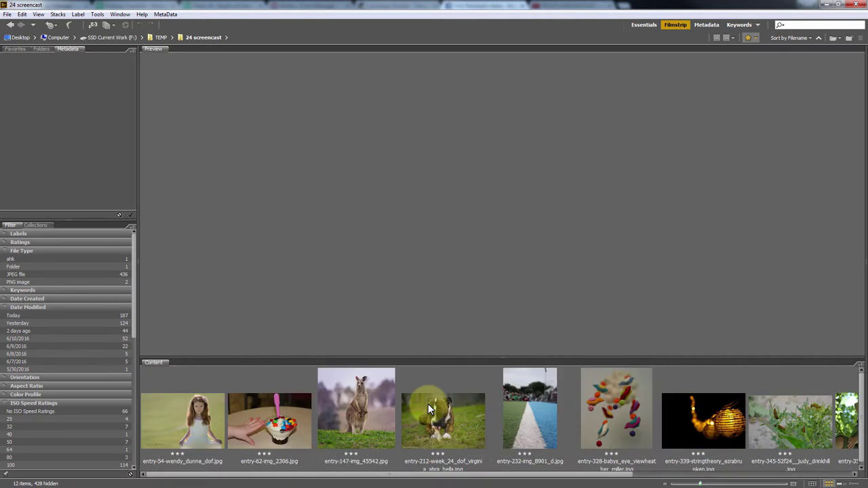
pyautogui.scroll(-4, 428, 403)
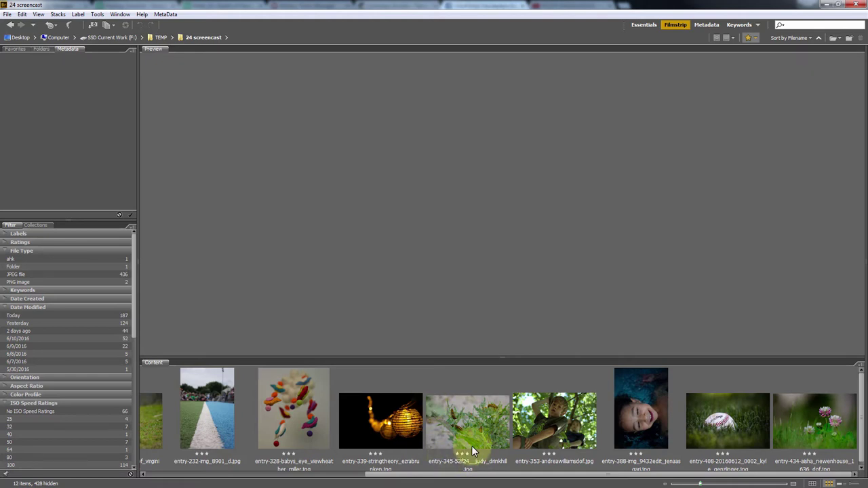
pyautogui.click(727, 425)
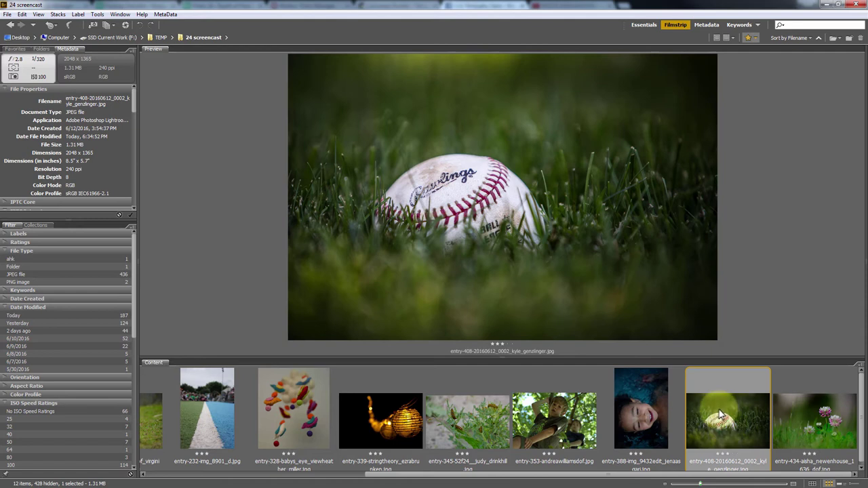
# Select the clover, baseball, child in water, boys in trees, caterpillar, hanging mobile and dog photos, and open them together in Camera Raw
pyautogui.click(814, 410)
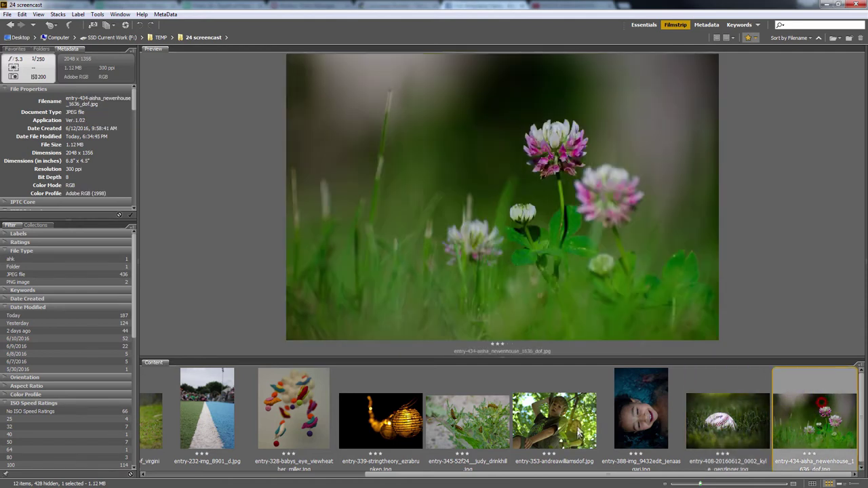
pyautogui.keyDown('shift'); pyautogui.click(480, 410); pyautogui.keyUp('shift')
pyautogui.scroll(3, 542, 420)
pyautogui.keyDown('ctrl'); pyautogui.click(513, 418); pyautogui.keyUp('ctrl')
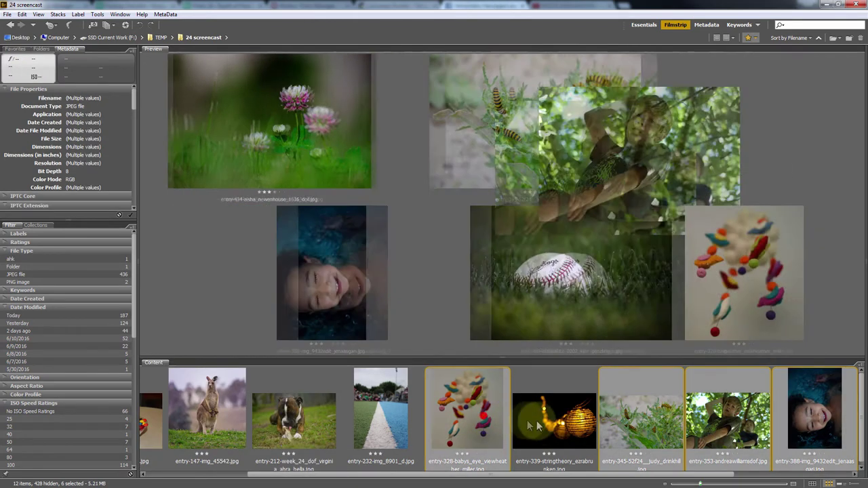
pyautogui.scroll(2, 522, 419)
pyautogui.keyDown('ctrl'); pyautogui.click(449, 420); pyautogui.keyUp('ctrl')
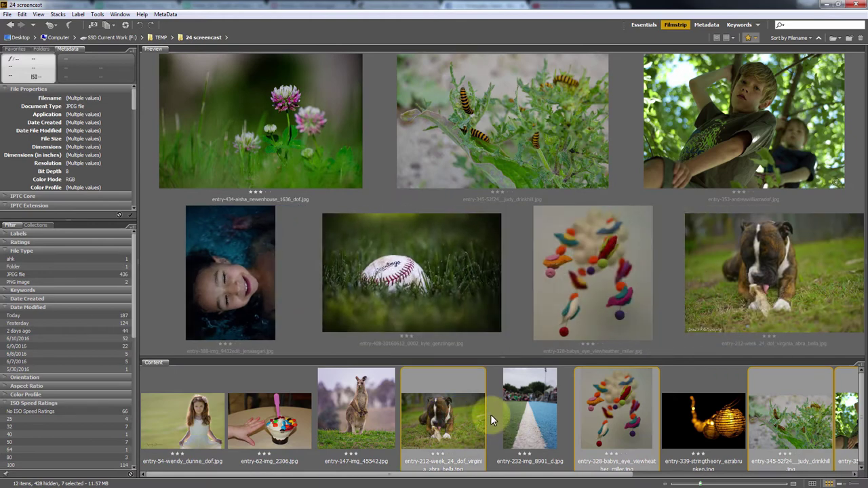
pyautogui.rightClick(439, 415)
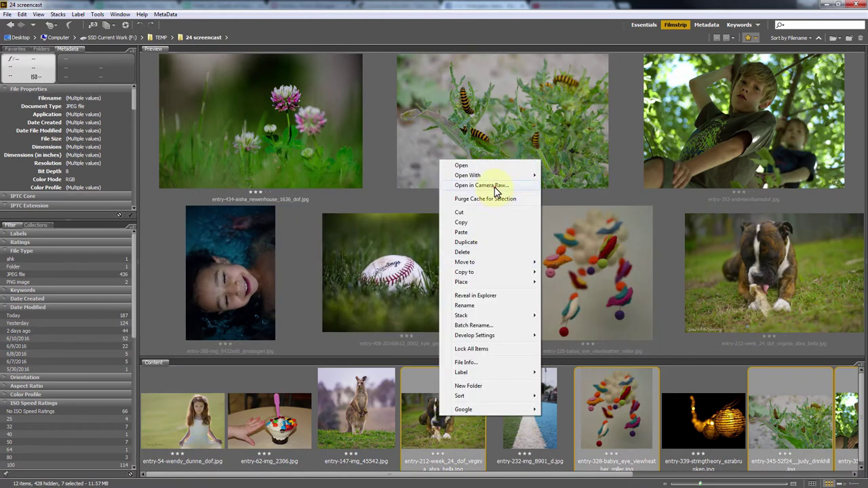
pyautogui.click(494, 186)
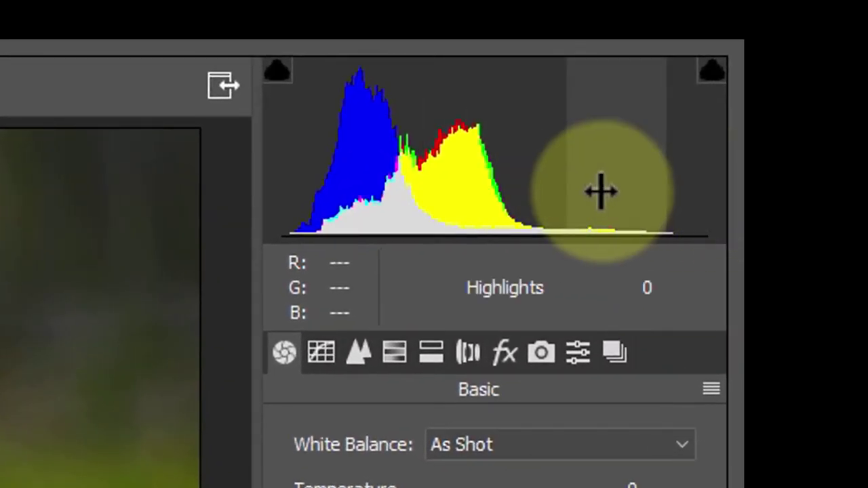
# Step through the opened photos to compare their histograms, and return to the first one, the dog photo
pyautogui.press('Right')
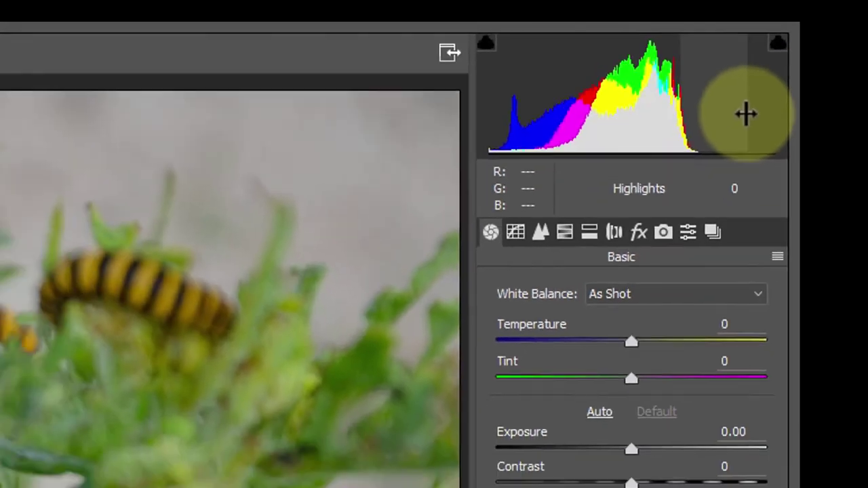
pyautogui.press('Right')
pyautogui.press('Right')
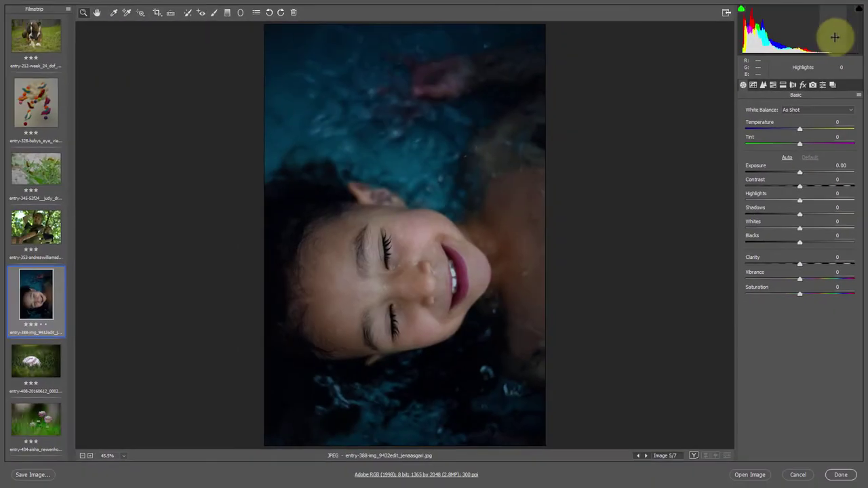
pyautogui.press('Right')
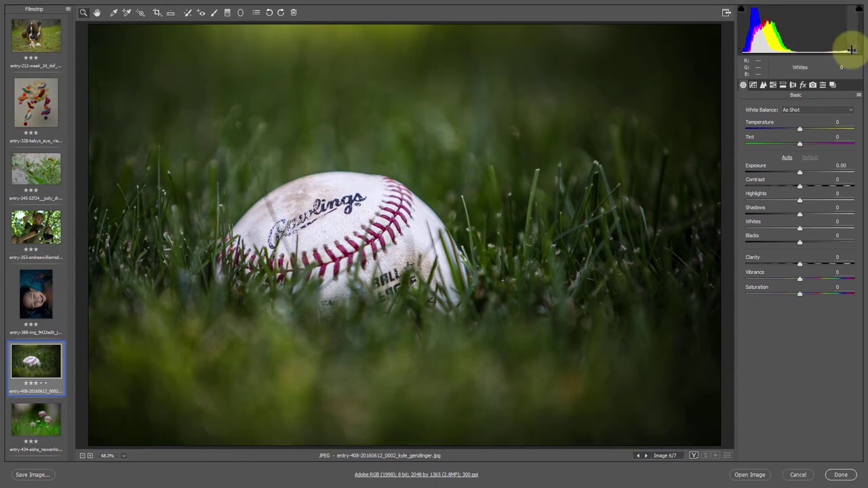
pyautogui.press('Right')
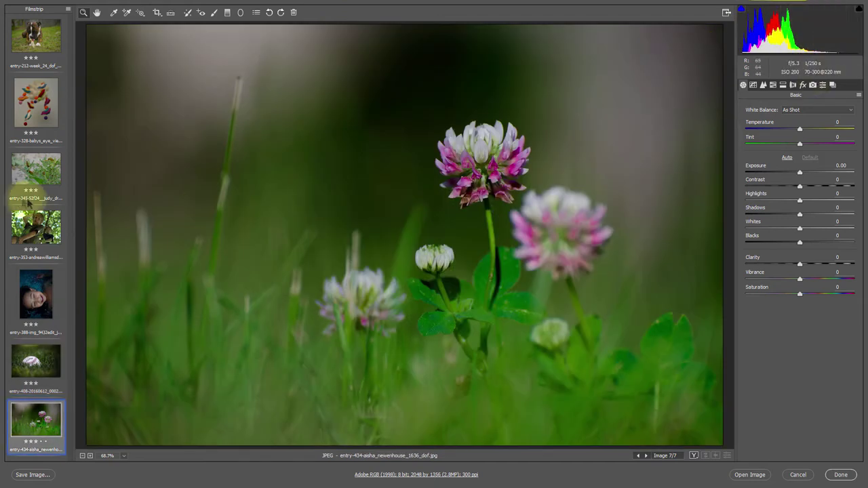
pyautogui.click(35, 38)
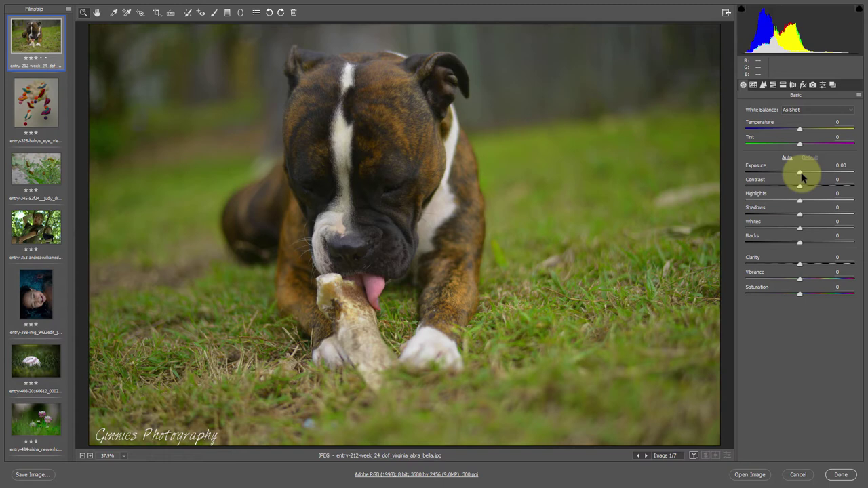
# Try raising the dog photo's exposure to +0.65 and reset it to the default
pyautogui.moveTo(801, 175); pyautogui.dragTo(808, 176)
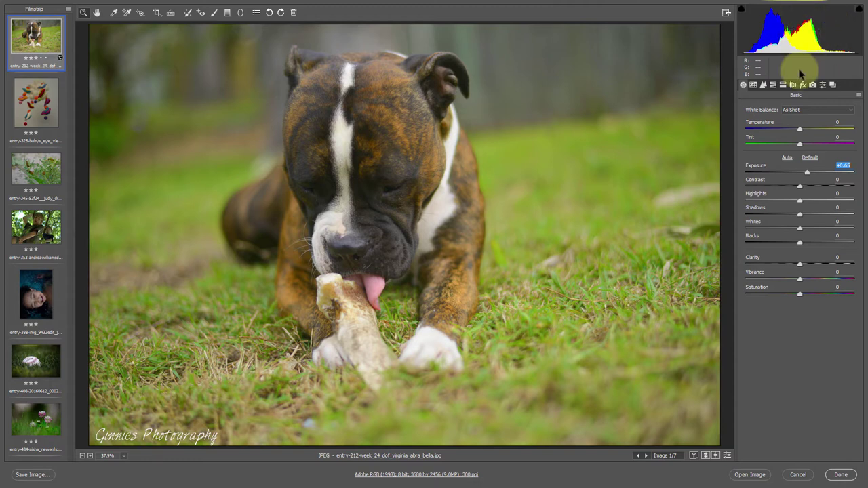
pyautogui.doubleClick(807, 174)
# Brighten the dog photo's midtones with a point tone curve, moving a middle point to input 118, output 148
pyautogui.click(763, 86)
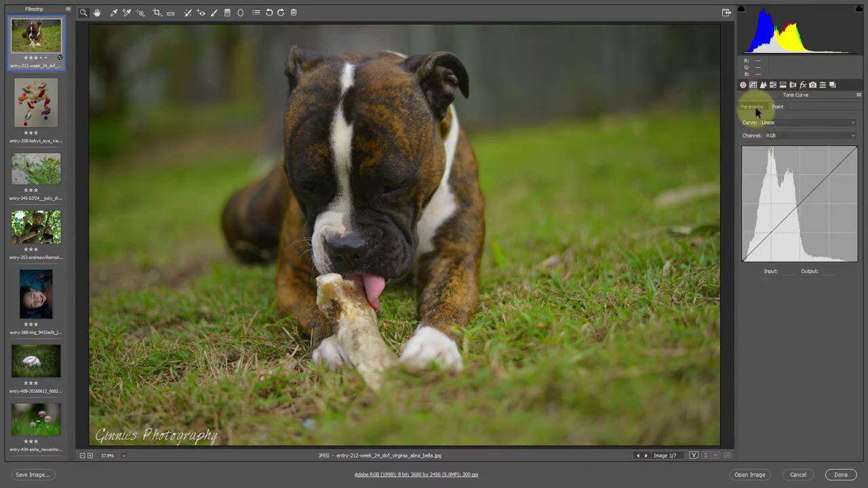
pyautogui.click(754, 107)
pyautogui.click(777, 107)
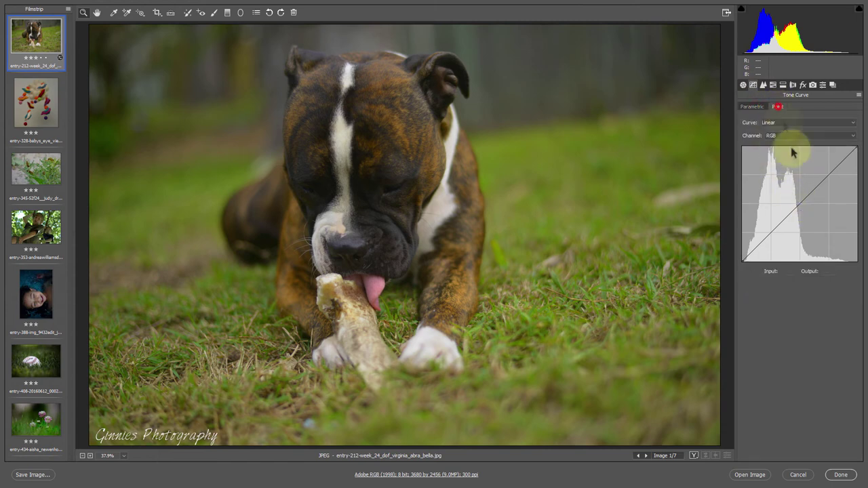
pyautogui.moveTo(801, 200); pyautogui.dragTo(794, 194)
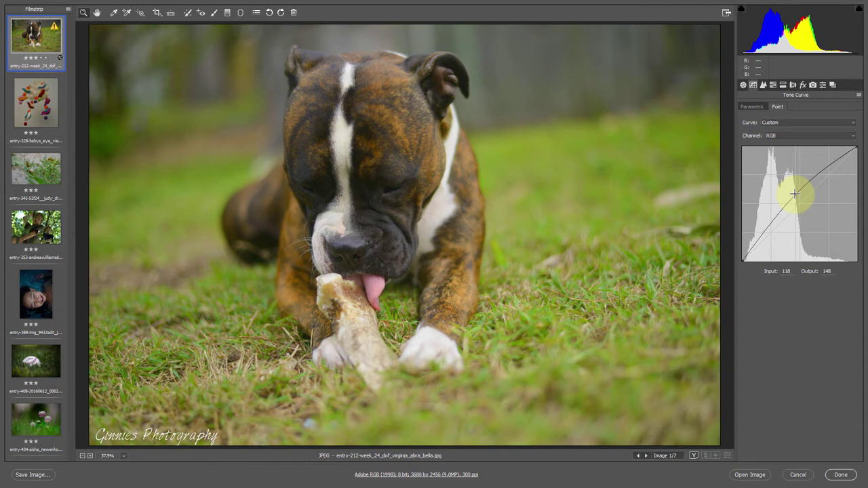
# Raise the midtones of the hanging mobile photo with a point curve, and those of the caterpillar photo to input 110, output 145
pyautogui.click(36, 102)
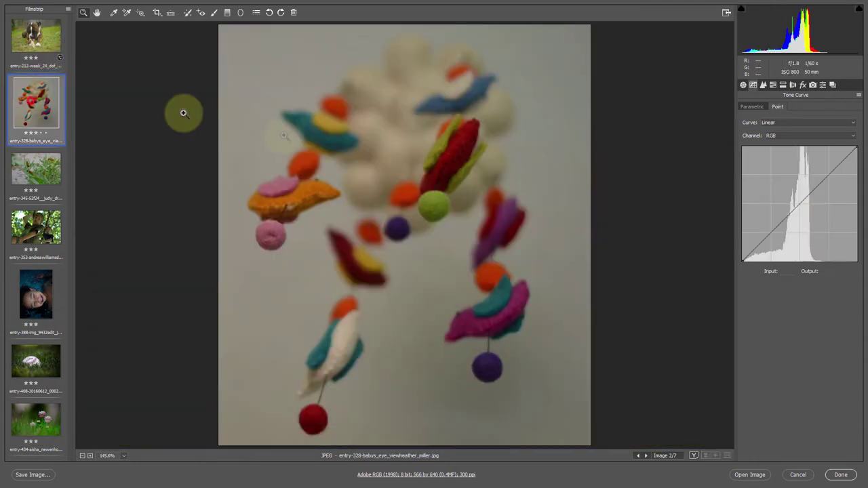
pyautogui.moveTo(799, 201); pyautogui.dragTo(781, 186)
pyautogui.click(41, 165)
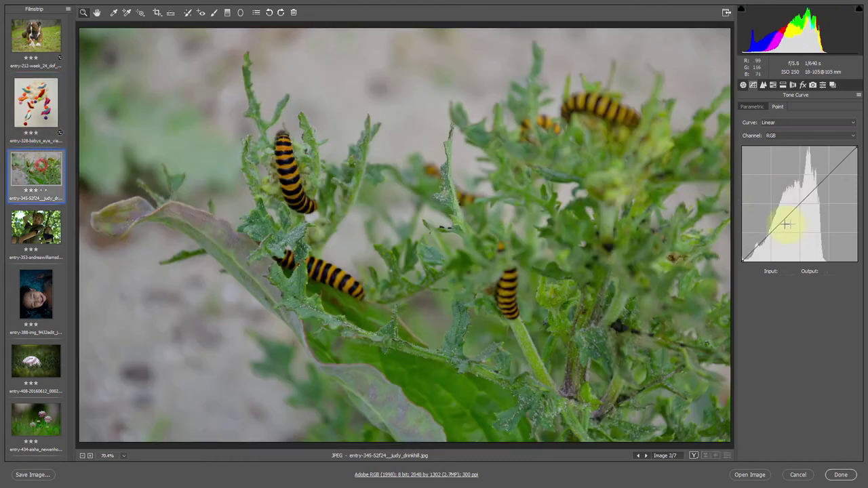
pyautogui.moveTo(798, 202); pyautogui.dragTo(791, 195)
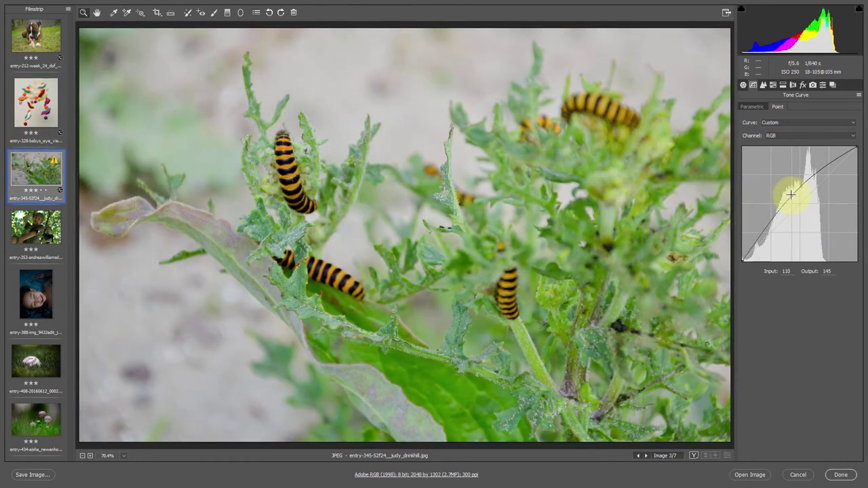
# Raise the point curve of the photo of two boys to input 111, output 173
pyautogui.click(35, 227)
pyautogui.moveTo(798, 203); pyautogui.dragTo(792, 183)
# Toggle the highlight clipping warning on the boys' photo and examine the blown-out background areas and the tones of both faces
pyautogui.click(860, 10)
pyautogui.click(860, 11)
pyautogui.click(860, 10)
pyautogui.click(860, 10)
pyautogui.click(859, 10)
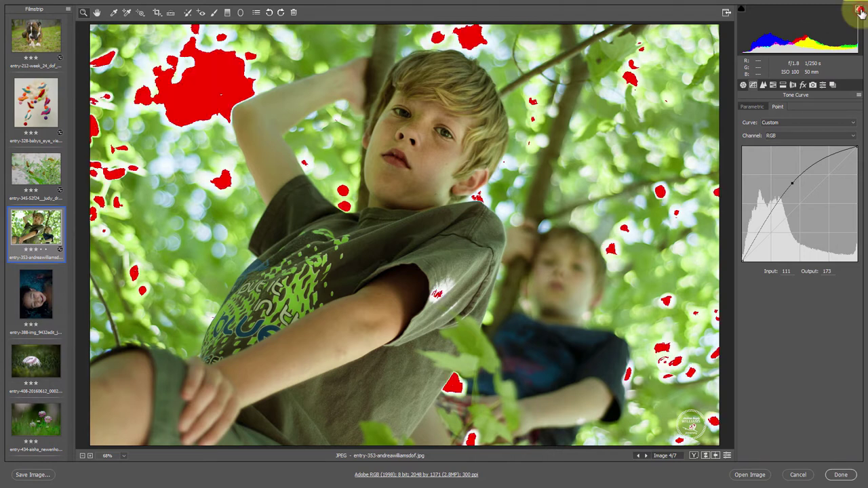
pyautogui.click(860, 10)
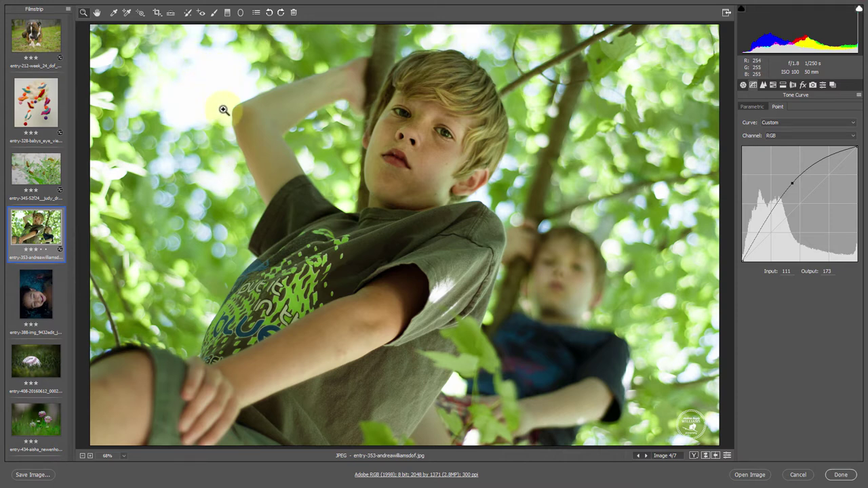
pyautogui.click(273, 172)
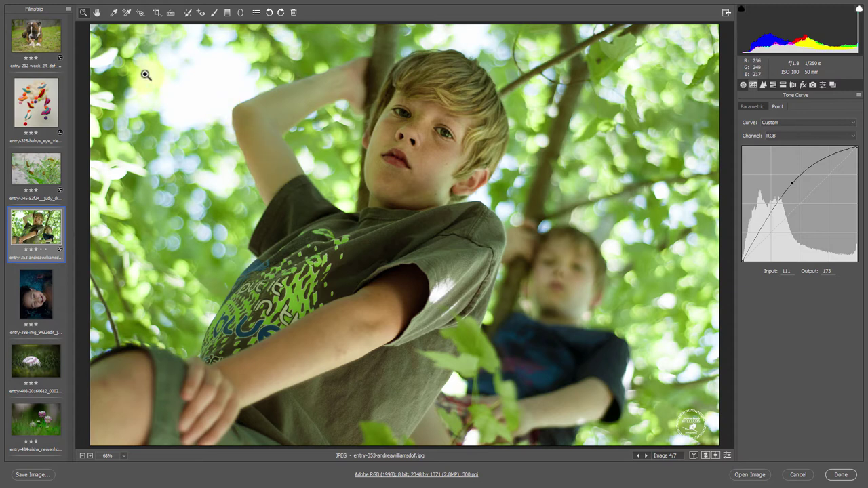
pyautogui.click(413, 143)
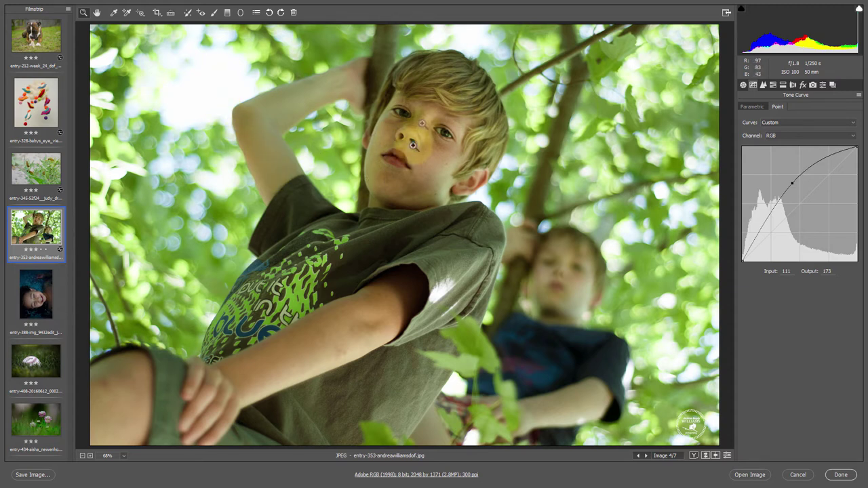
pyautogui.click(578, 296)
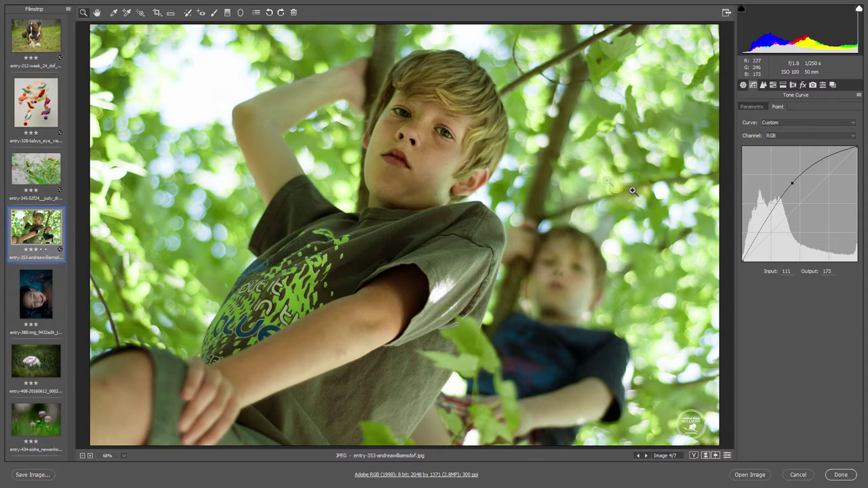
# Flatten the boys' photo curve to input 139, output 140 for comparison, and raise it again to input 101, output 157
pyautogui.moveTo(792, 182); pyautogui.dragTo(804, 197)
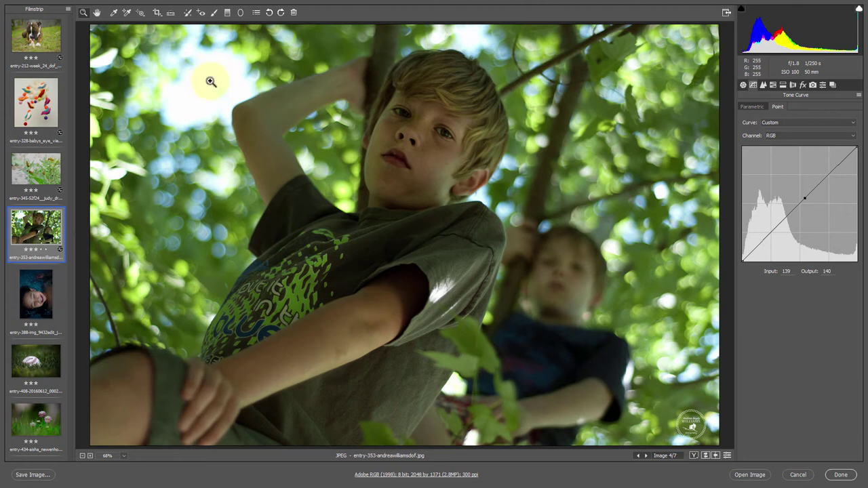
pyautogui.moveTo(804, 199); pyautogui.dragTo(787, 191)
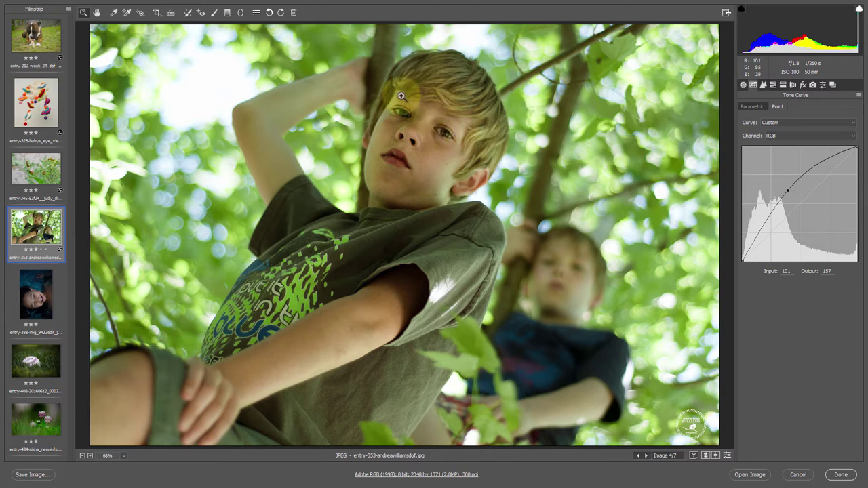
# Brighten the midtones of the photo of the child in water by raising its point curve to input 121, output 163
pyautogui.click(35, 298)
pyautogui.moveTo(802, 200); pyautogui.dragTo(797, 187)
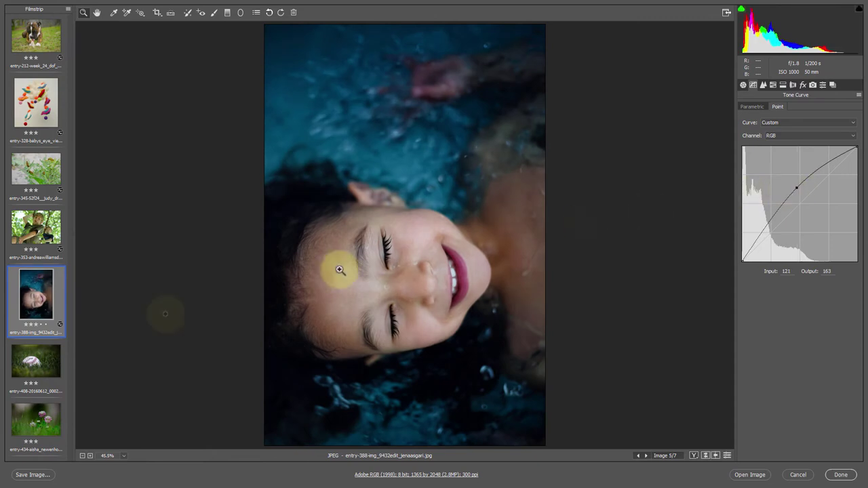
# Brighten the midtones of the baseball photo with its point curve, and raise the clover photo's curve to input 107, output 156
pyautogui.click(37, 360)
pyautogui.moveTo(796, 196); pyautogui.dragTo(796, 192)
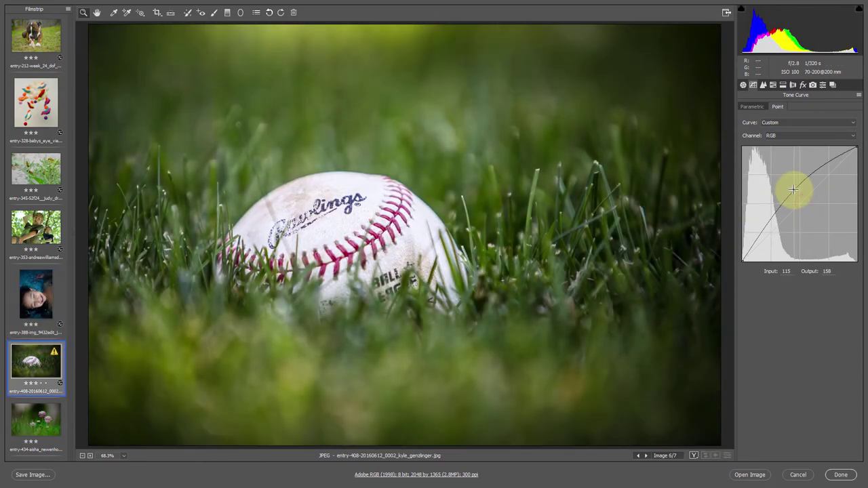
pyautogui.click(34, 417)
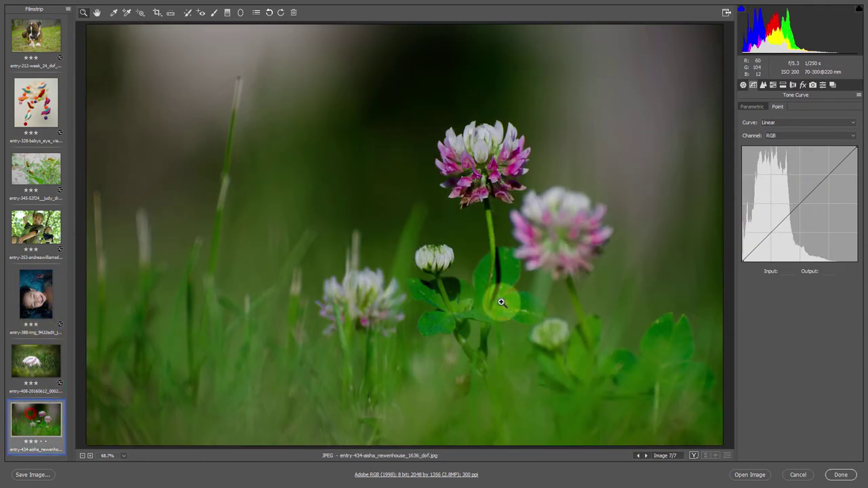
pyautogui.moveTo(800, 201); pyautogui.dragTo(788, 191)
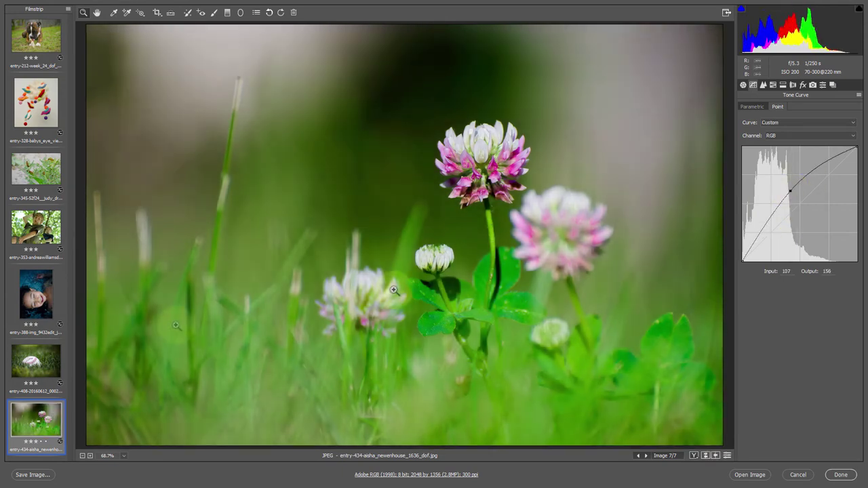
# Review the adjusted dog photo and compare the toy mobile photo with its preview toggled before and after the adjustment
pyautogui.click(46, 45)
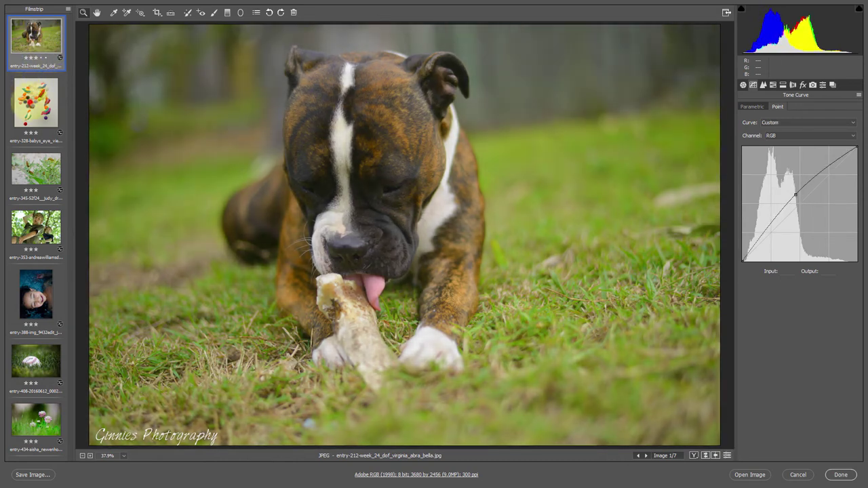
pyautogui.click(30, 103)
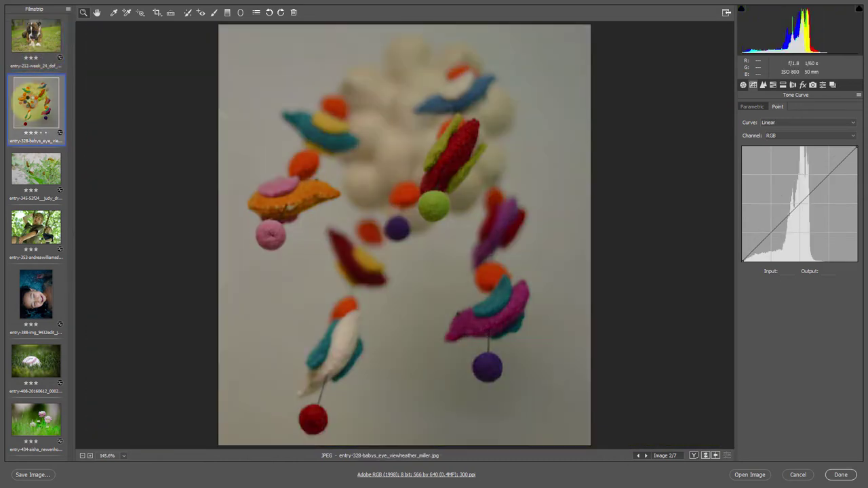
pyautogui.press('p')
pyautogui.press('p')
pyautogui.press('p')
pyautogui.press('p')
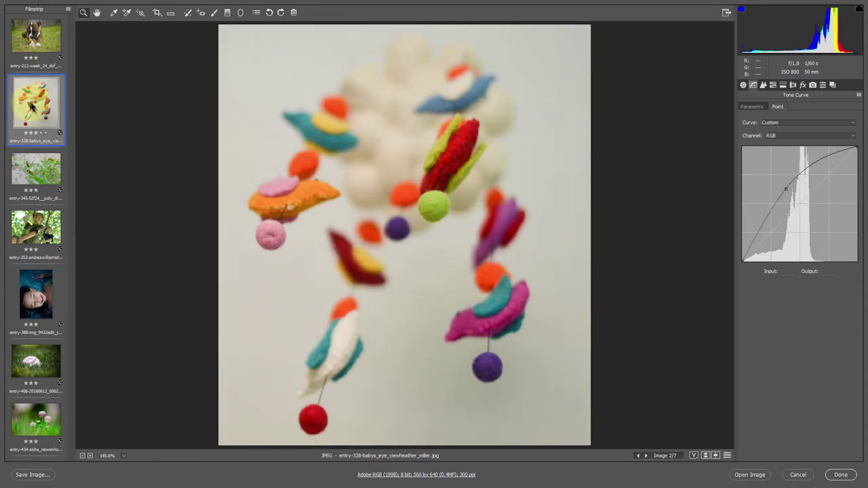
# Review the adjusted photos of the caterpillars, the two boys, the child in water and the baseball
pyautogui.click(35, 175)
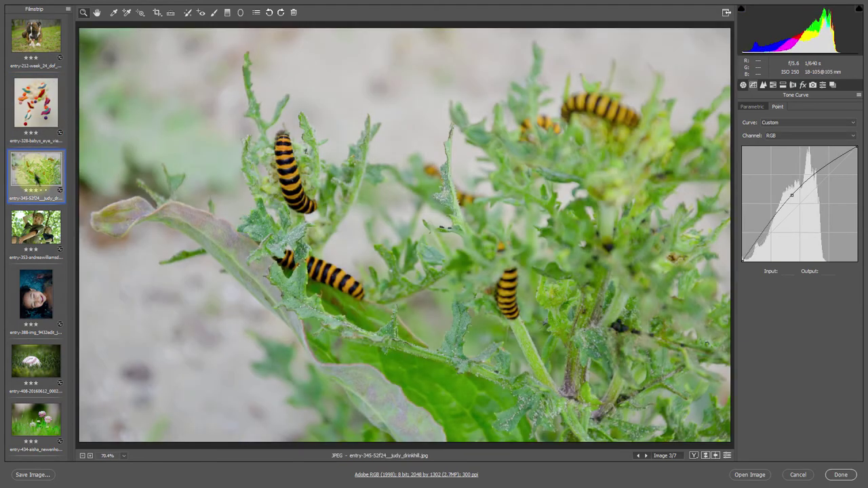
pyautogui.click(35, 231)
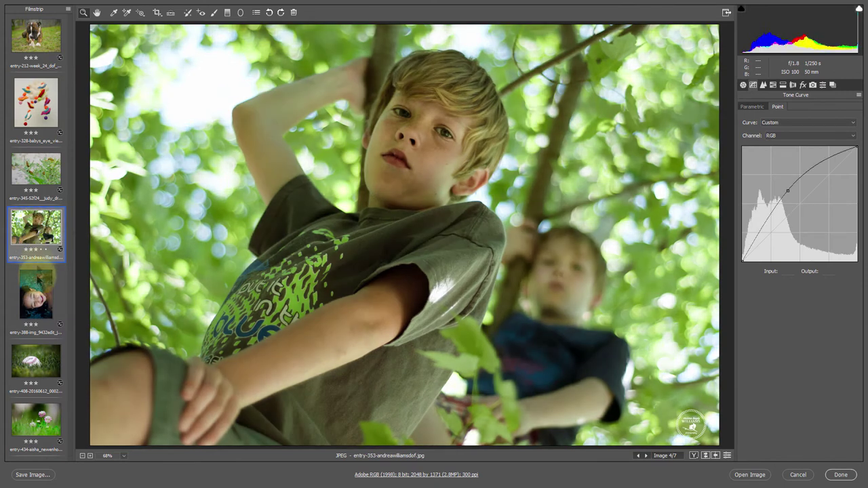
pyautogui.click(39, 297)
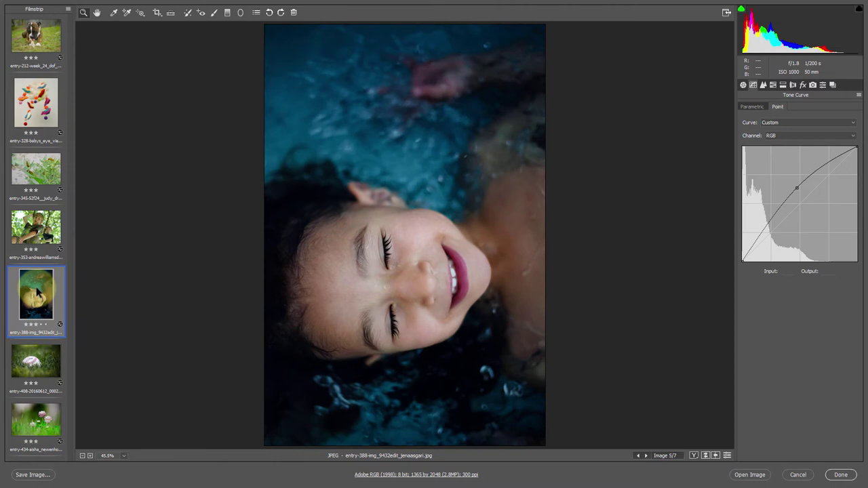
pyautogui.click(35, 365)
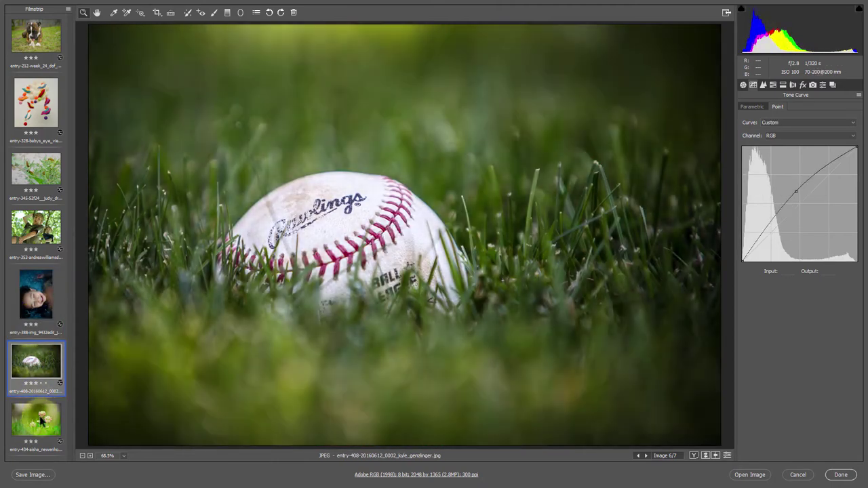
# Brighten the clover photo further by raising its point curve to input 96, output 155
pyautogui.click(41, 420)
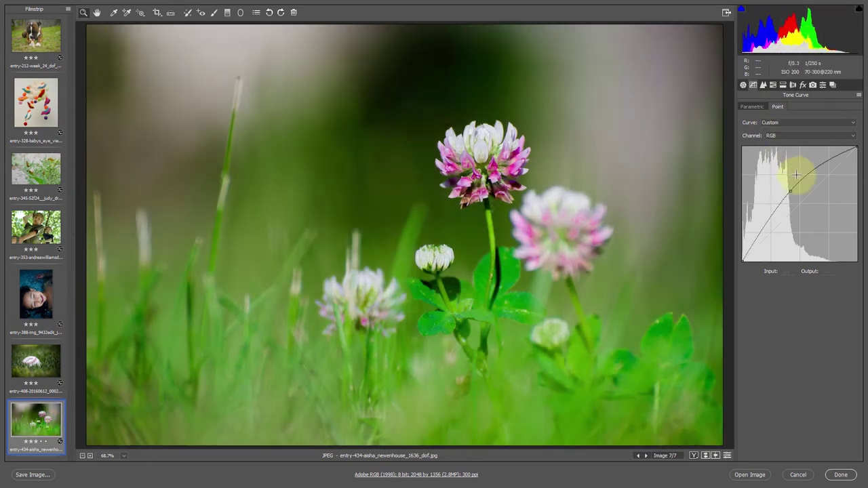
pyautogui.moveTo(790, 195); pyautogui.dragTo(783, 187)
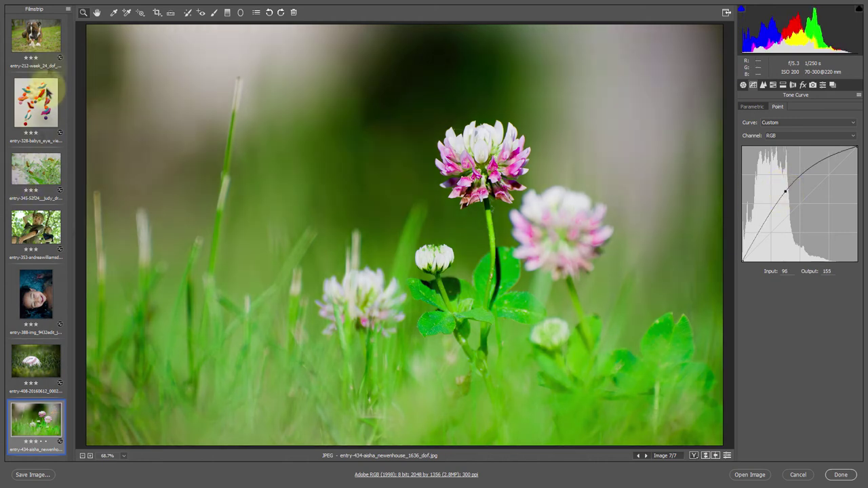
# Step through the filmstrip from the dog photo to the child in water to compare their tone and histograms
pyautogui.click(49, 38)
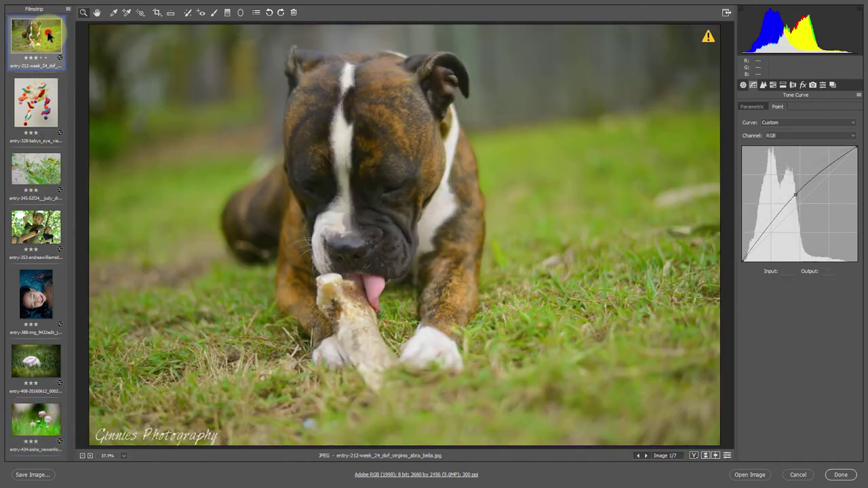
pyautogui.press('Down')
pyautogui.press('Down')
pyautogui.press('Down')
pyautogui.press('Down')
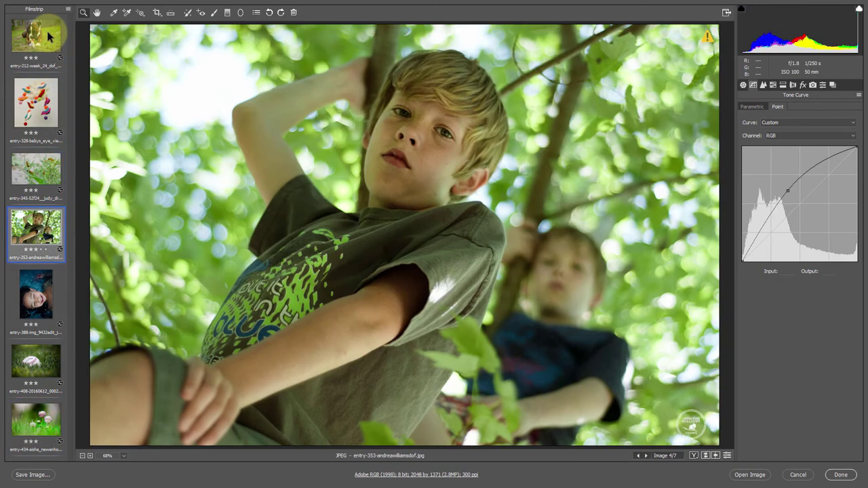
pyautogui.press('Down')
pyautogui.press('Up')
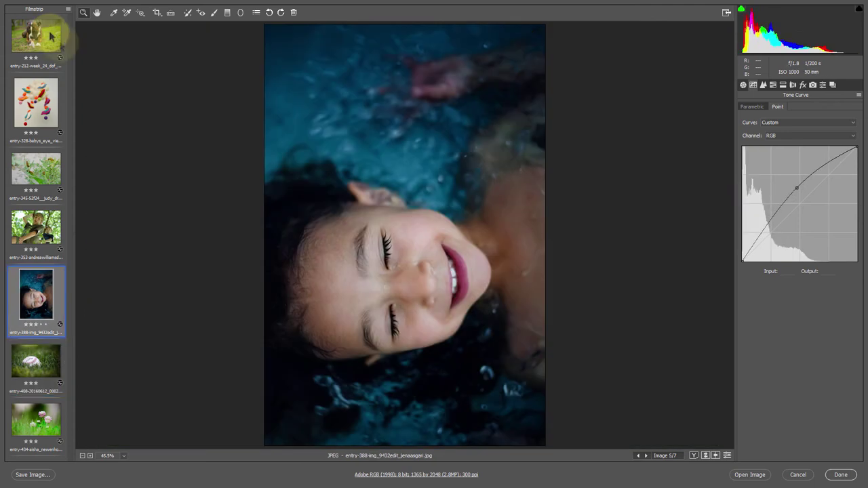
# Close Camera Raw without saving, discarding all changes to the seven photos
pyautogui.click(798, 475)
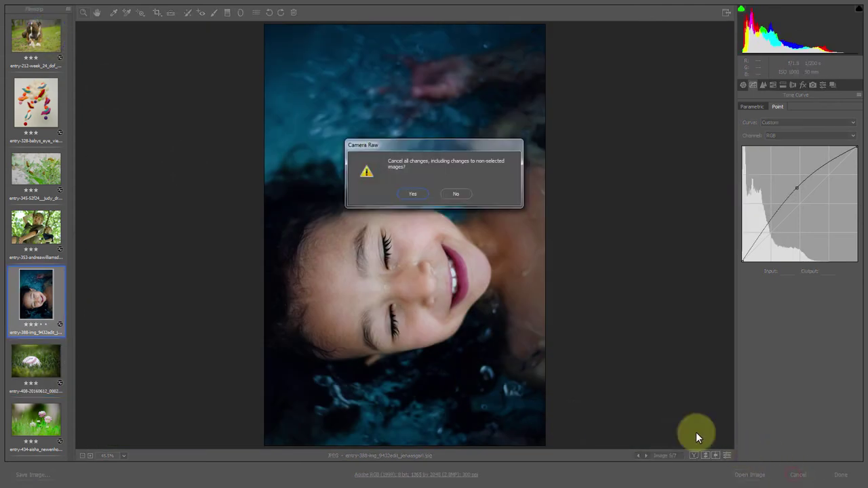
pyautogui.click(455, 194)
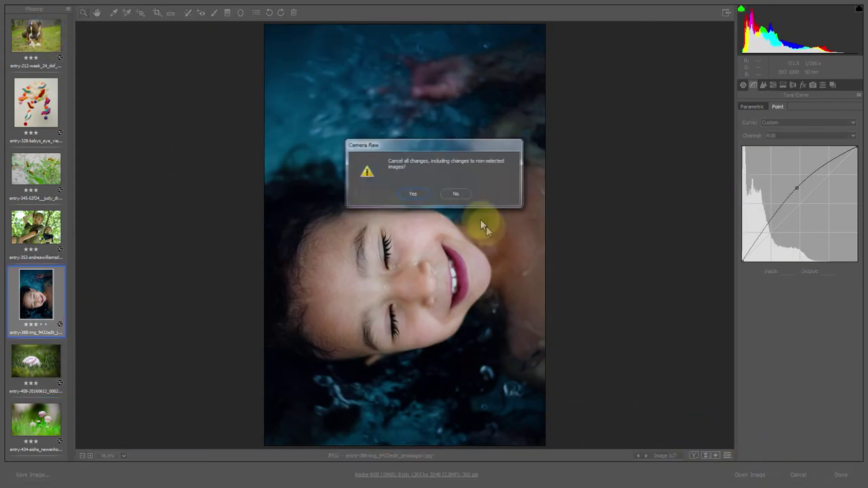
pyautogui.click(456, 194)
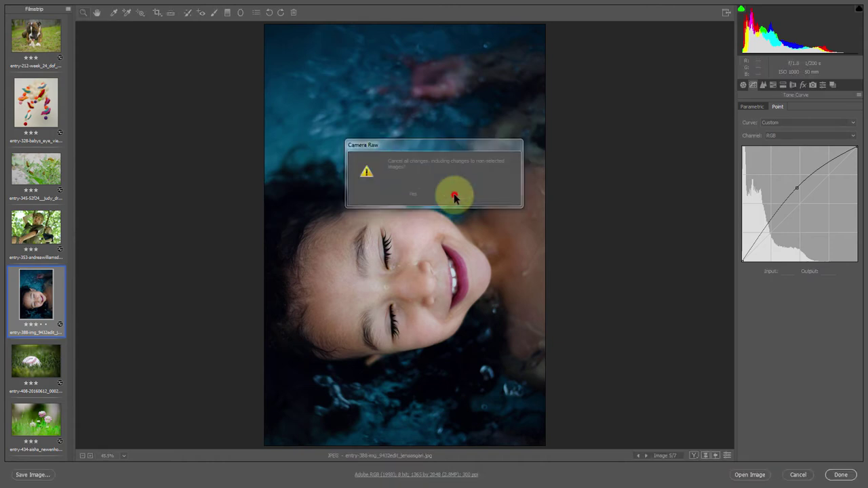
pyautogui.click(455, 194)
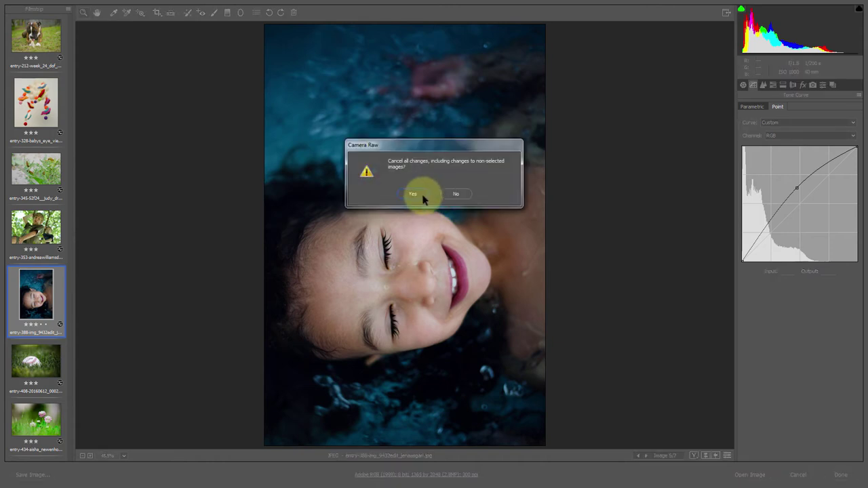
pyautogui.click(417, 194)
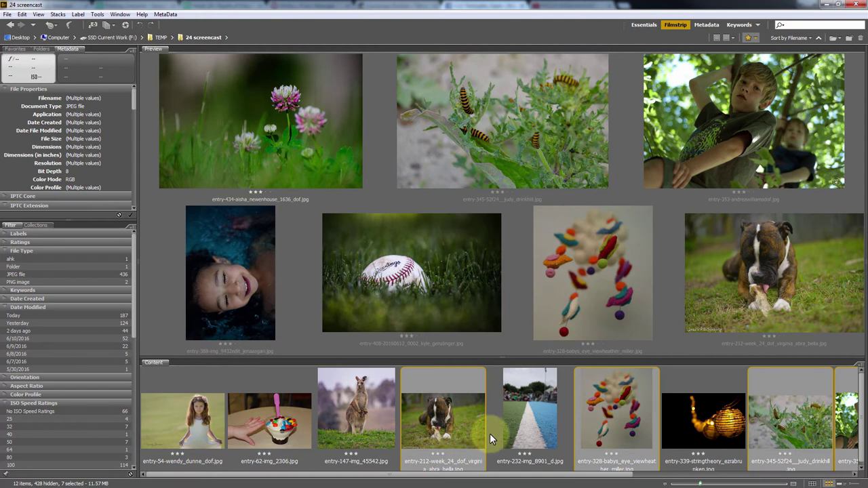
# Delete the seven selected photos from the three-star set in the 24 screencast folder
pyautogui.scroll(-4, 490, 434)
pyautogui.scroll(4, 490, 433)
pyautogui.press('Delete')
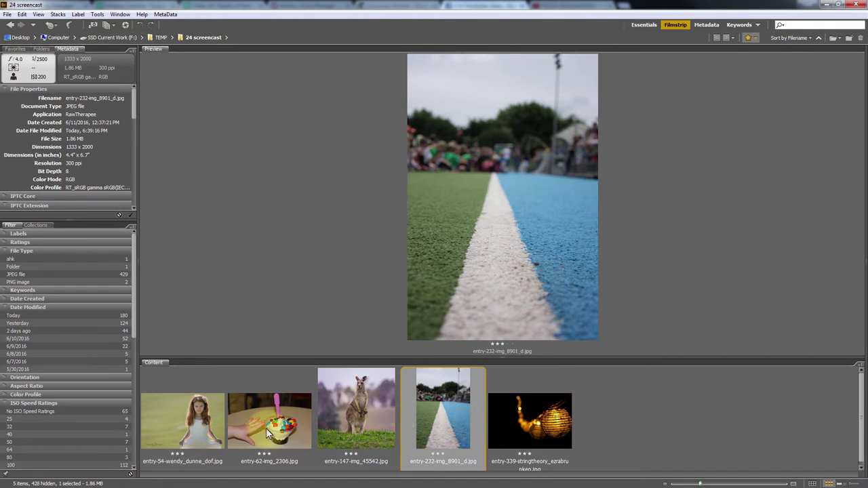
# Select the five remaining three-star photos and open them together in Camera Raw
pyautogui.moveTo(631, 433); pyautogui.dragTo(155, 423)
pyautogui.rightClick(177, 422)
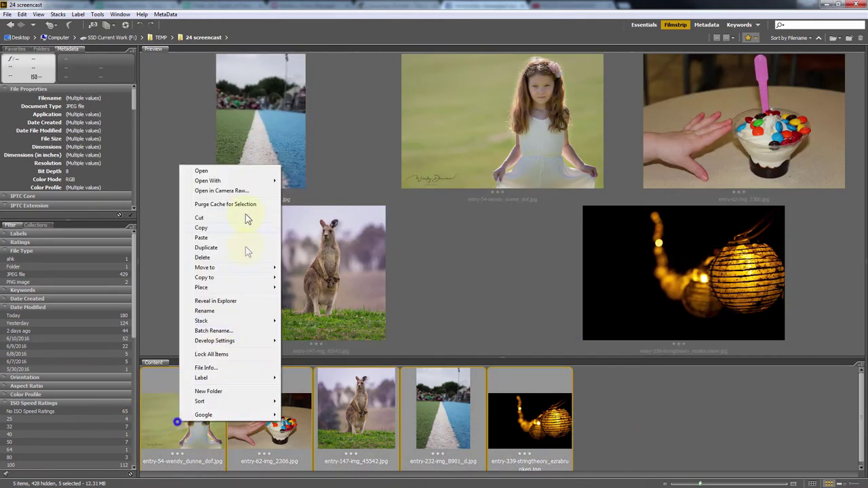
pyautogui.click(242, 193)
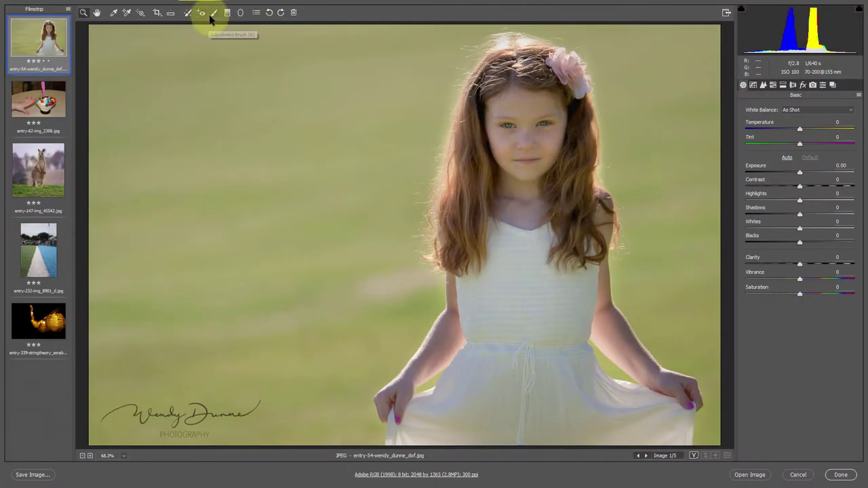
# Raise the girl portrait's point curve to input 111, output 157, and ease it back to input 124, output 140
pyautogui.click(752, 84)
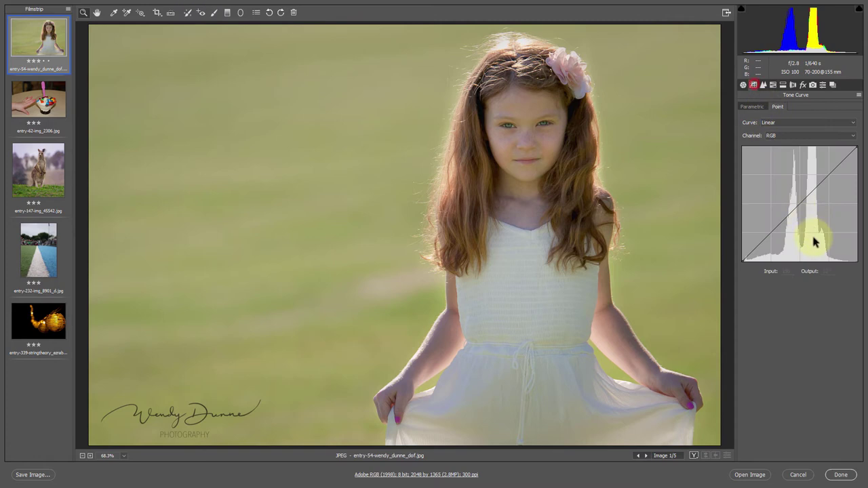
pyautogui.moveTo(801, 204); pyautogui.dragTo(792, 191)
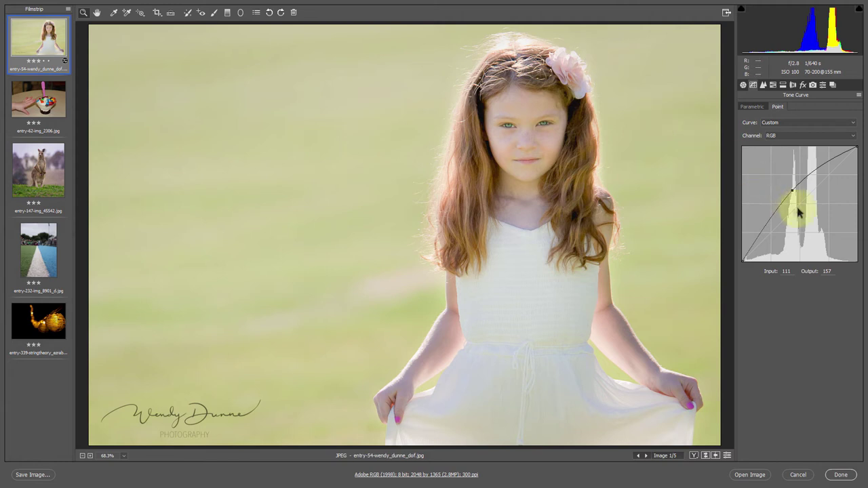
pyautogui.moveTo(794, 192); pyautogui.dragTo(799, 199)
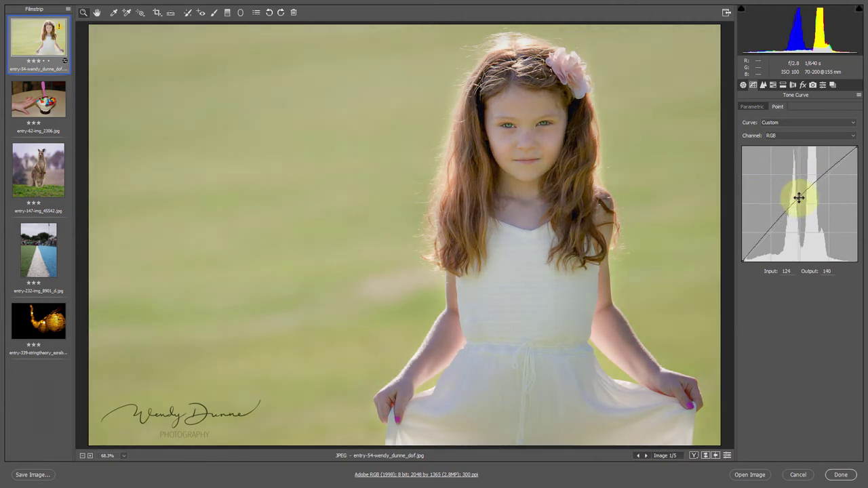
# Brighten the girl's face with a size 10 Adjustment Brush at exposure +0.25, highlights +7, shadows +22 and whites +7
pyautogui.click(214, 12)
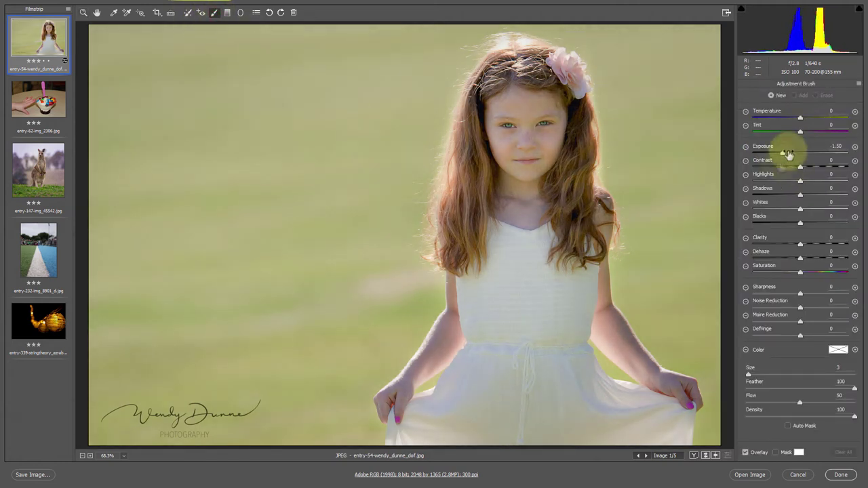
pyautogui.click(855, 175)
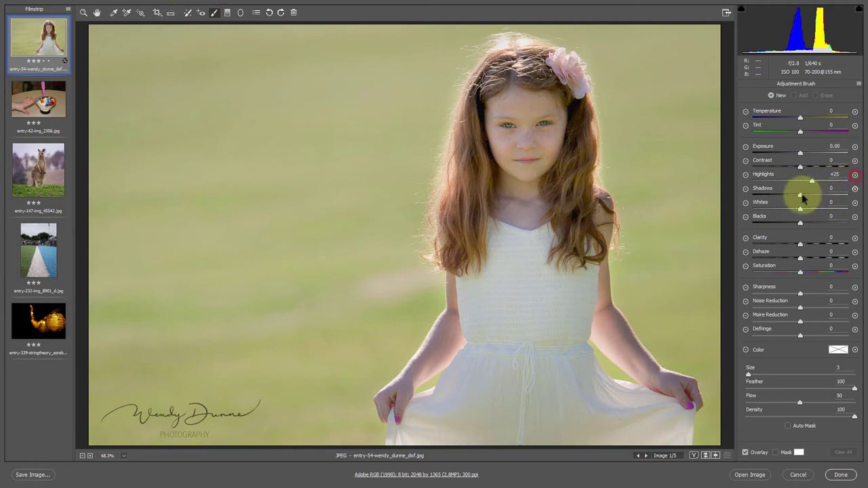
pyautogui.click(802, 209)
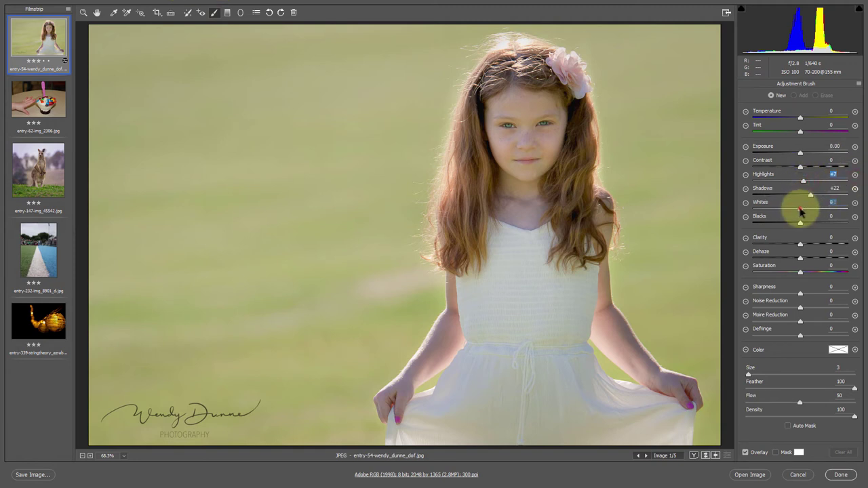
pyautogui.moveTo(527, 124)
pyautogui.mouseDown()
pyautogui.moveTo(533, 140)
pyautogui.moveTo(546, 101)
pyautogui.moveTo(525, 158)
pyautogui.mouseUp()
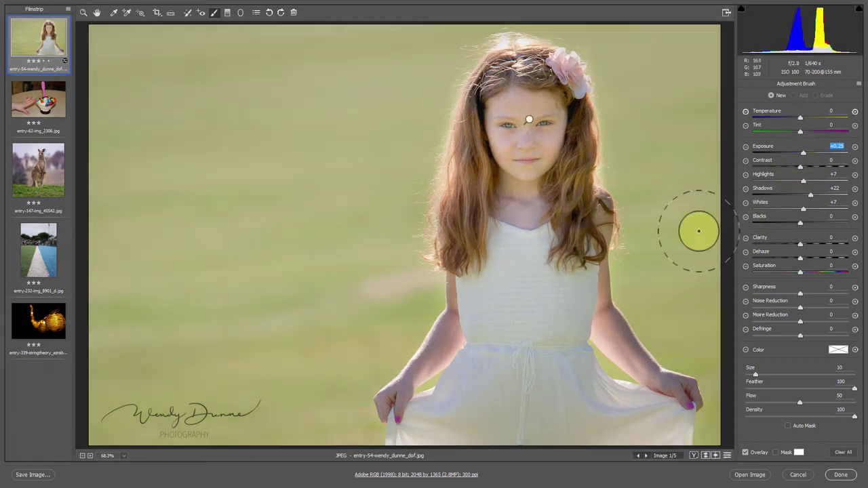
# Brush the dark background of the ice cream photo with a size 18 Adjustment Brush at exposure +0.50 and all other tones at 0
pyautogui.click(28, 101)
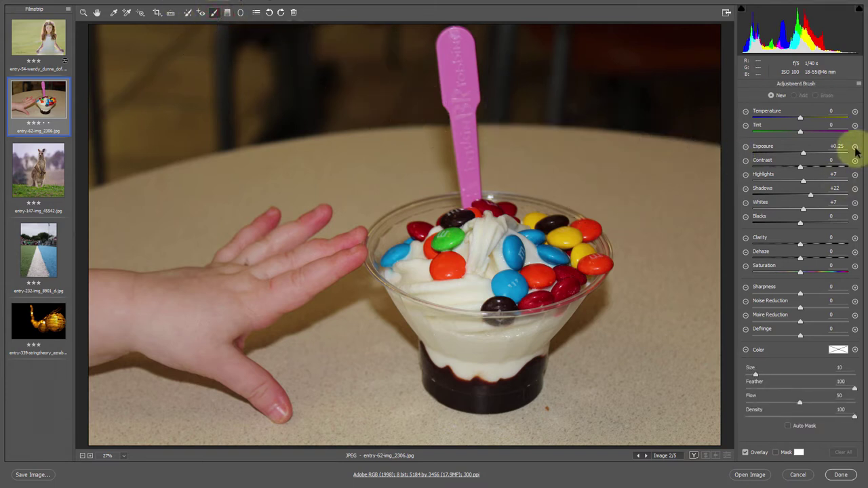
pyautogui.press(']')
pyautogui.click(667, 104)
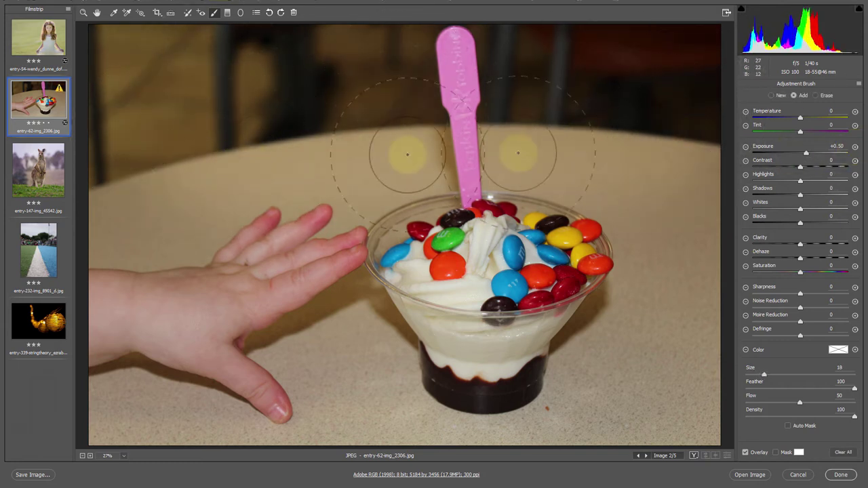
# Brighten the ice cream photo's dark background with five overlapping Graduated Filters at exposure +0.50, drawn downward from the background
pyautogui.click(227, 12)
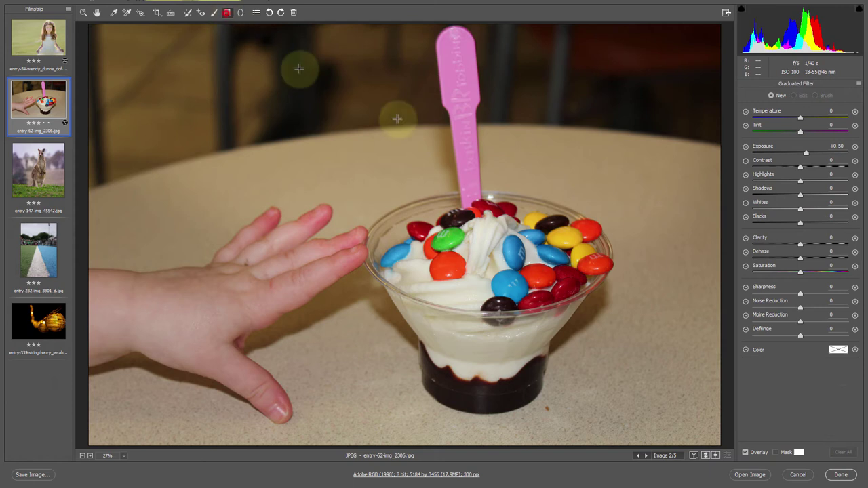
pyautogui.moveTo(524, 104); pyautogui.dragTo(521, 197)
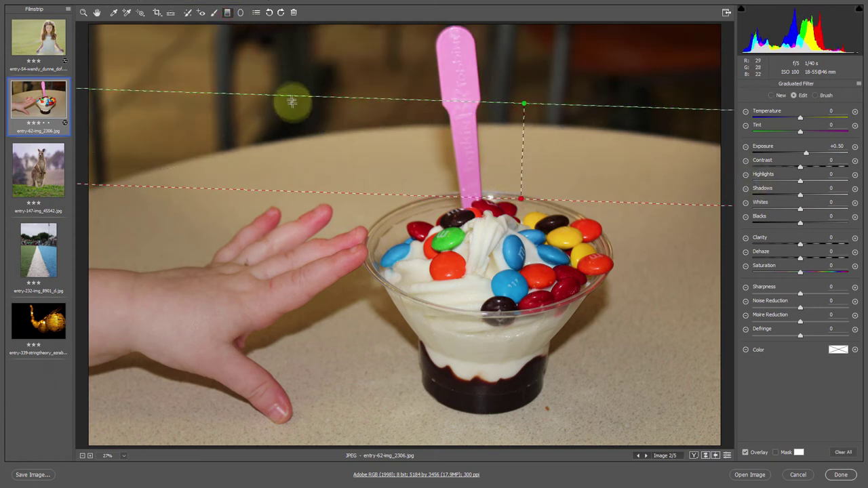
pyautogui.moveTo(372, 78); pyautogui.dragTo(377, 191)
pyautogui.moveTo(407, 58); pyautogui.dragTo(393, 174)
pyautogui.moveTo(648, 65); pyautogui.dragTo(657, 131)
pyautogui.moveTo(378, 80); pyautogui.dragTo(500, 384)
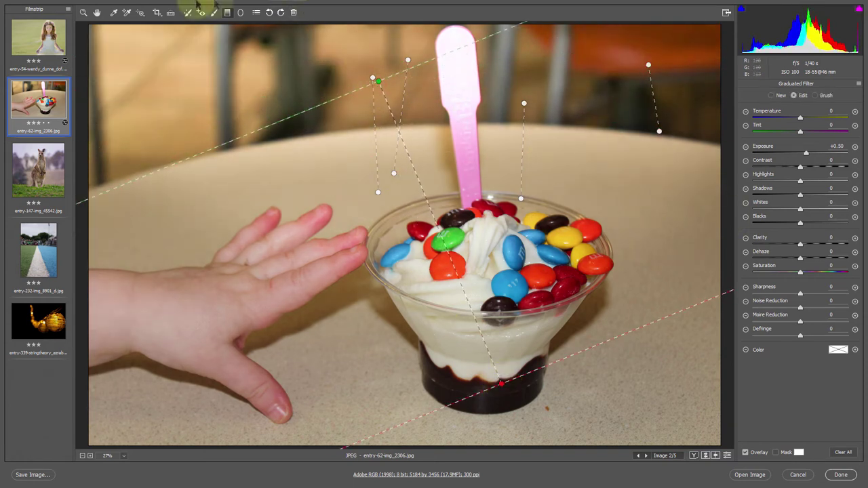
# Add a point curve point at input 134, output 142 to the ice cream photo and compare the edit with the original
pyautogui.click(97, 12)
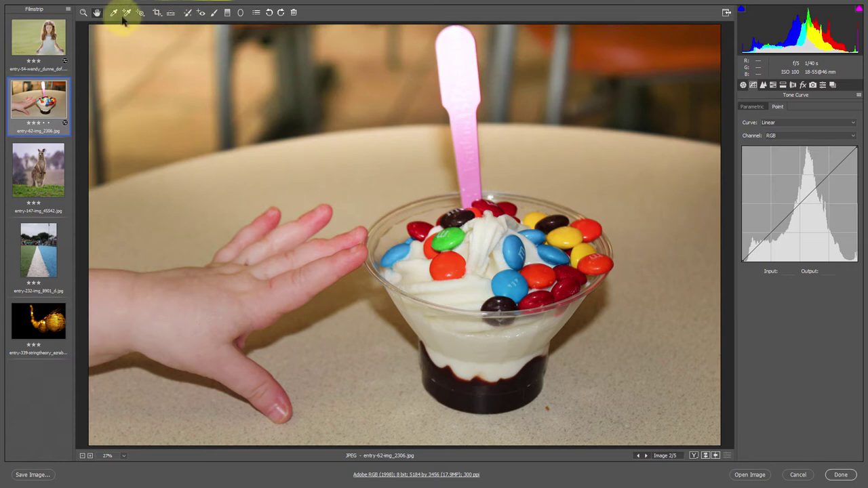
pyautogui.moveTo(805, 208); pyautogui.dragTo(803, 196)
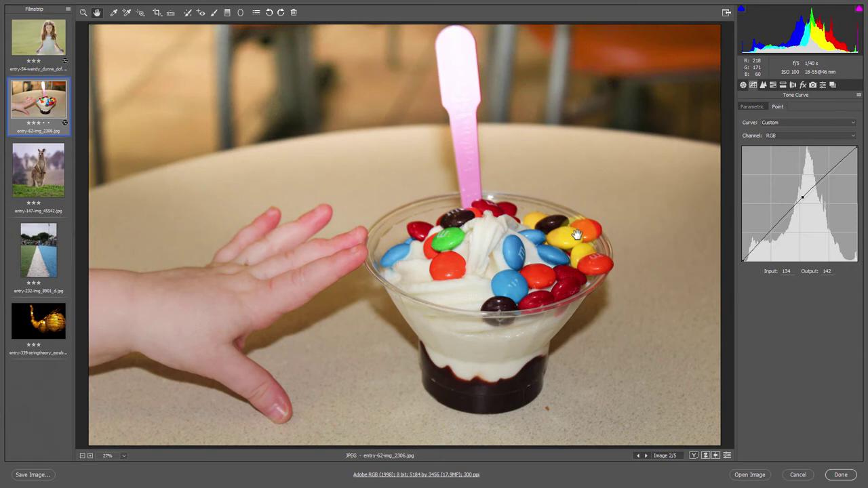
pyautogui.hotkey('ctrl', 'z')
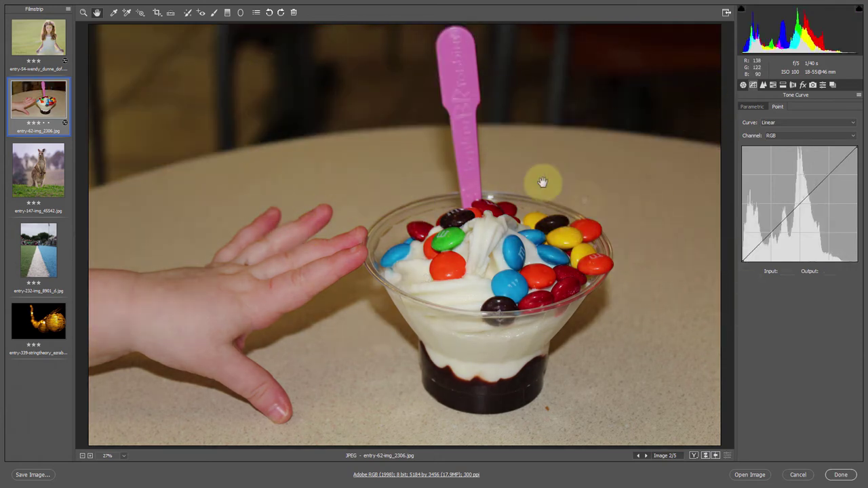
pyautogui.hotkey('ctrl', 'z')
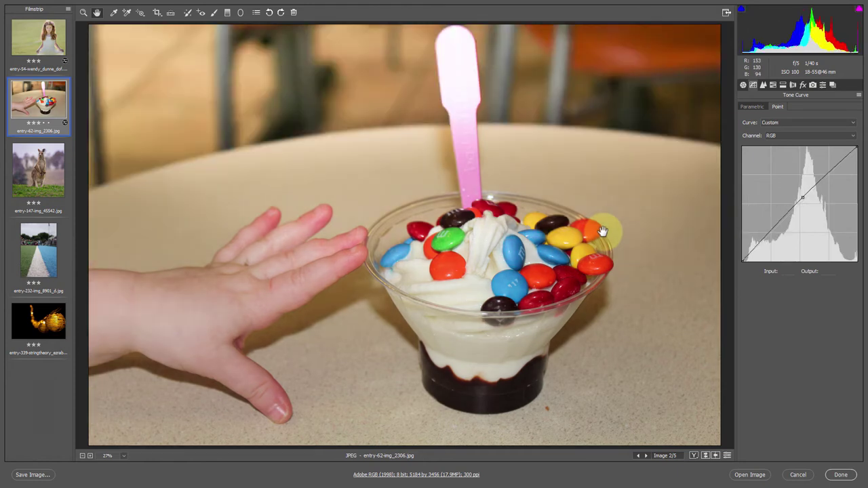
pyautogui.hotkey('ctrl', 'z')
pyautogui.hotkey('ctrl', 'z')
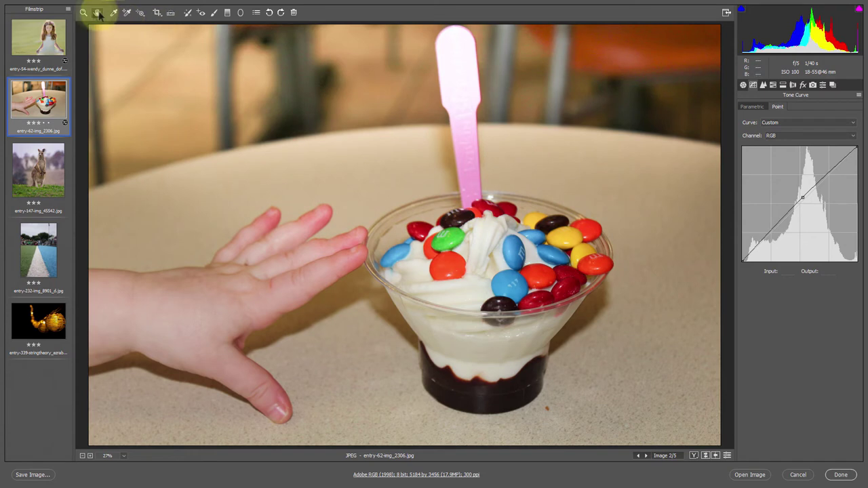
# Try exposure +0.80 on the Graduated Filter starting just beside the pink spoon's top, and reset its exposure to 0
pyautogui.click(228, 12)
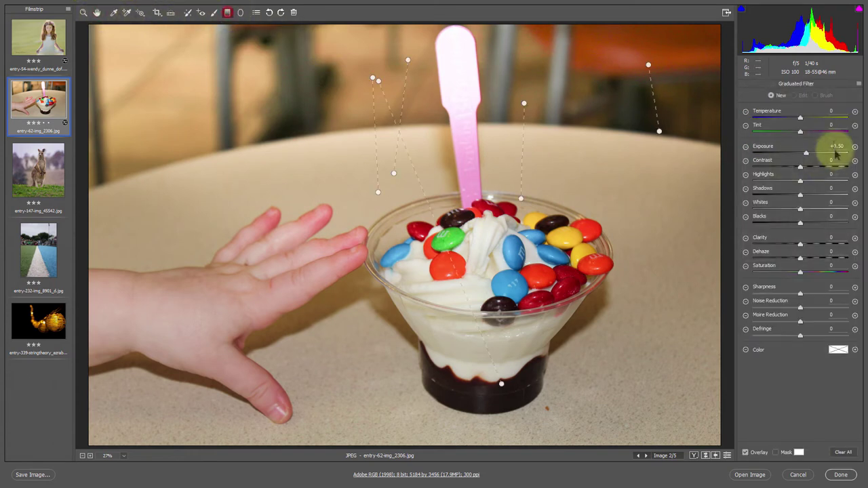
pyautogui.click(408, 60)
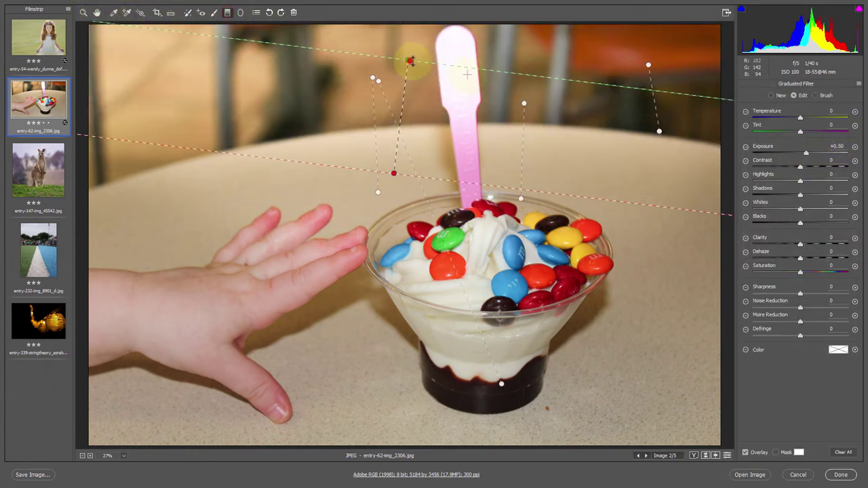
pyautogui.moveTo(806, 152); pyautogui.dragTo(811, 154)
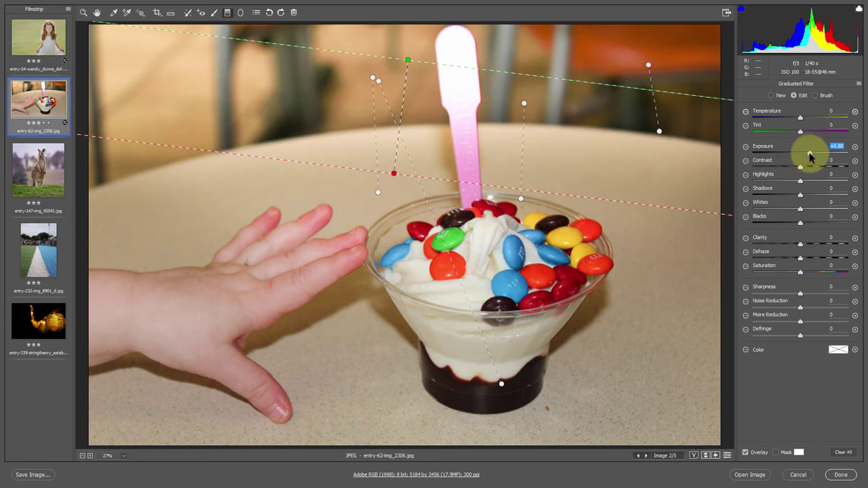
pyautogui.doubleClick(809, 154)
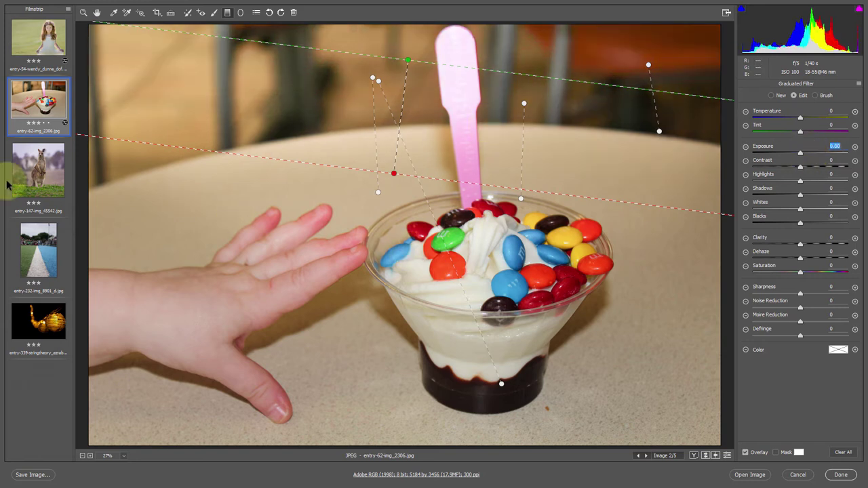
# Compare the kangaroo photo with the edited ice cream photo
pyautogui.click(35, 168)
pyautogui.click(38, 102)
pyautogui.click(38, 180)
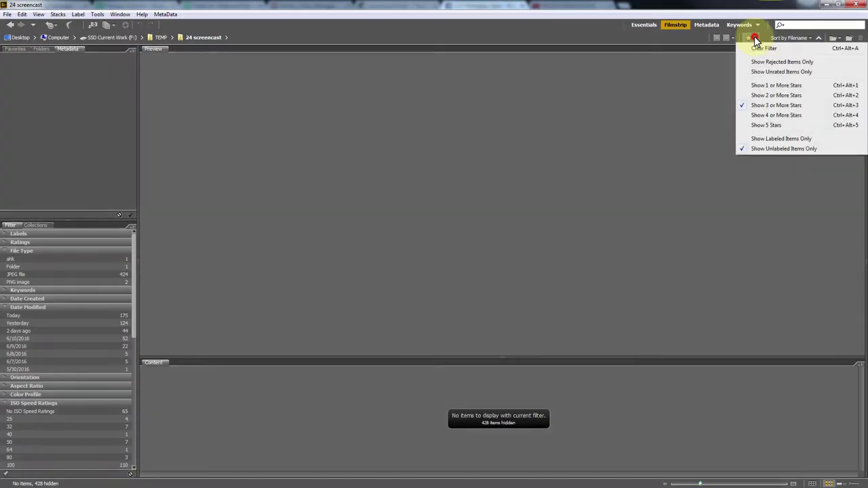
# Switch to Adobe Bridge, clear the existing item filter and show only photos rated 4 or more stars
pyautogui.click(786, 117)
pyautogui.click(749, 38)
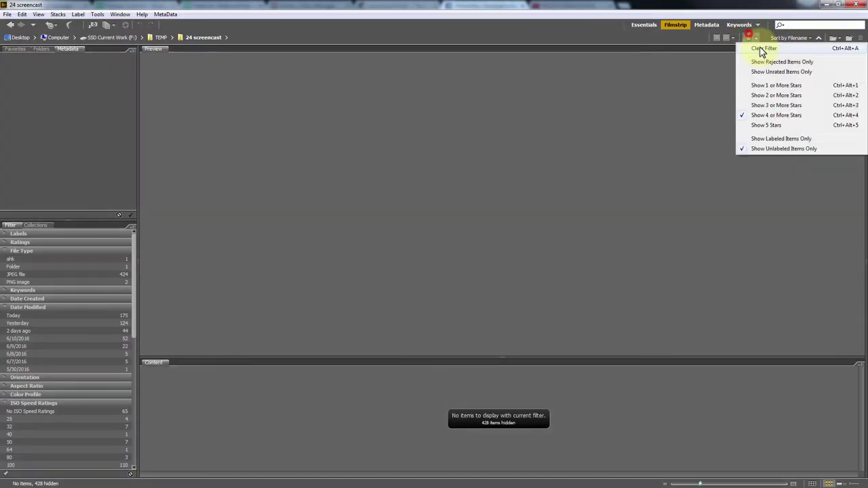
pyautogui.click(763, 48)
pyautogui.click(748, 38)
pyautogui.click(785, 118)
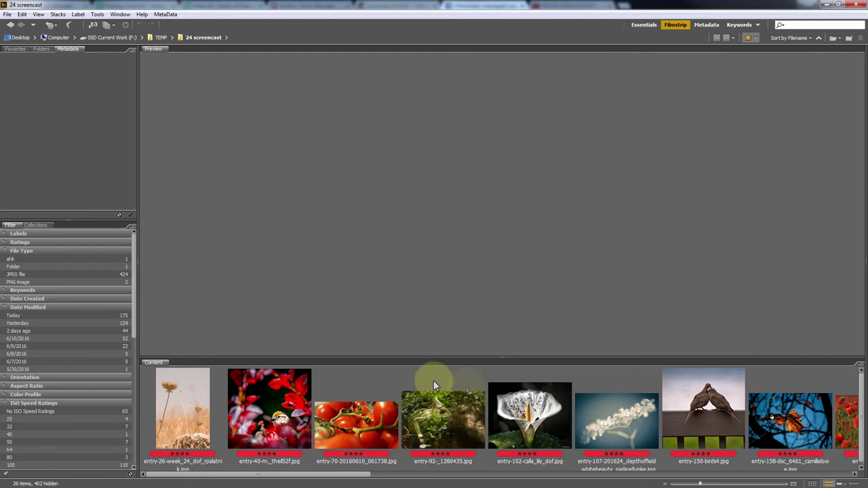
# Look through the four-star photos and view the entry-40 photo of the bird among red leaves in full-screen preview
pyautogui.scroll(-5, 444, 425)
pyautogui.scroll(10, 444, 425)
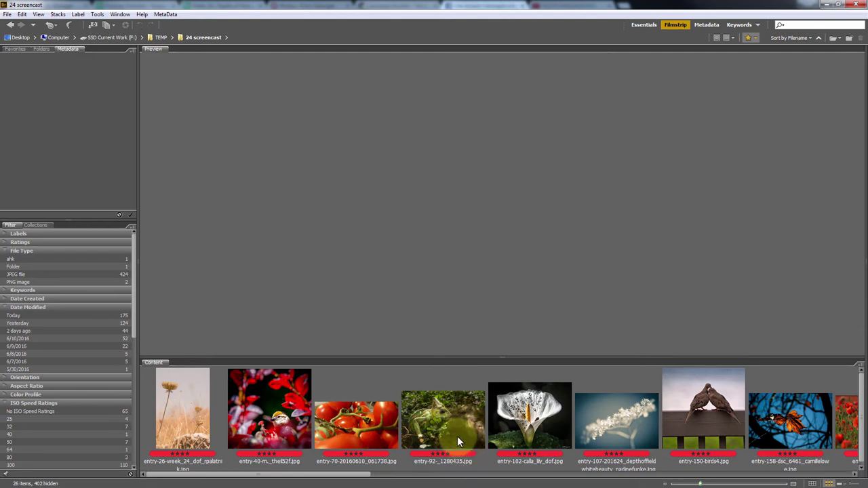
pyautogui.click(238, 404)
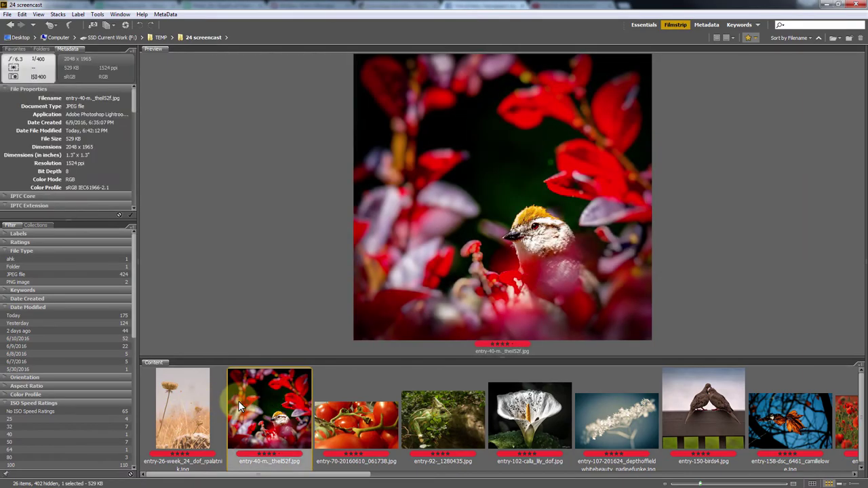
pyautogui.press('space')
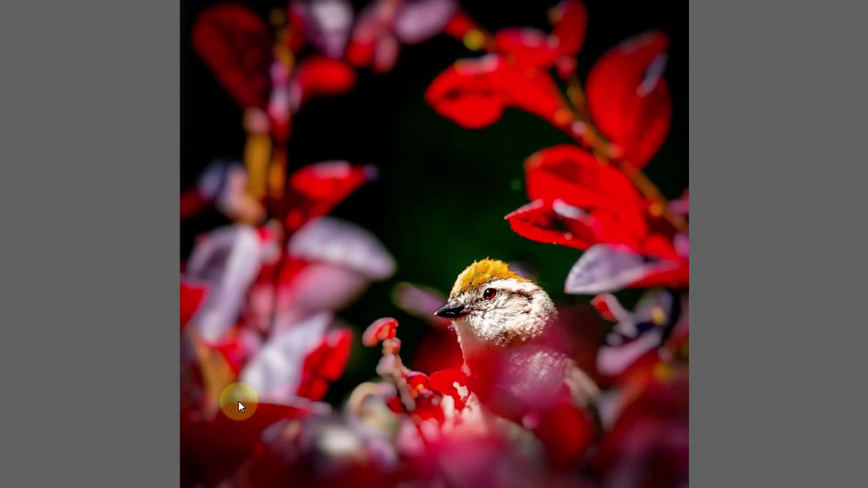